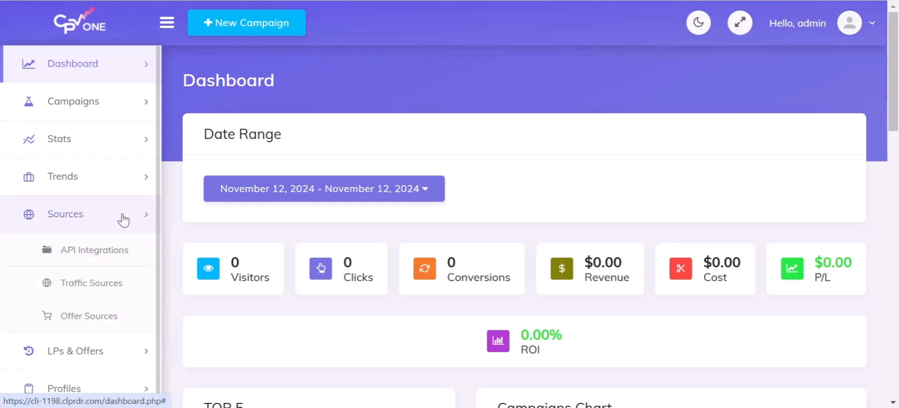
Import BuyGoods as a new offer source from the offer source catalog
left_click(134, 316)
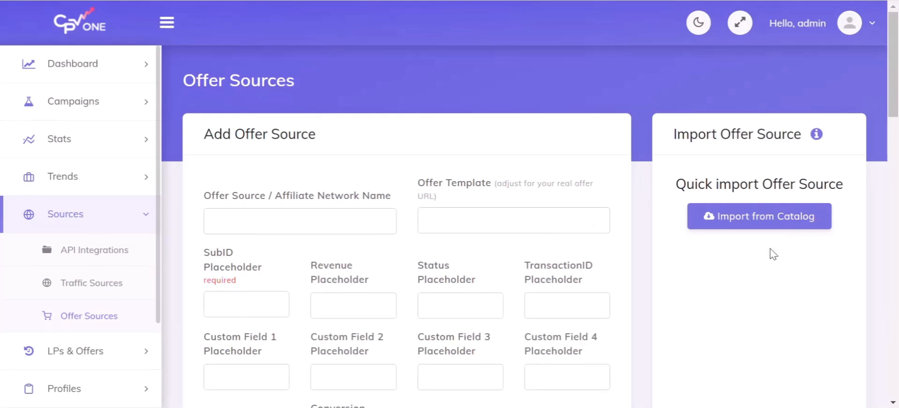
left_click(826, 224)
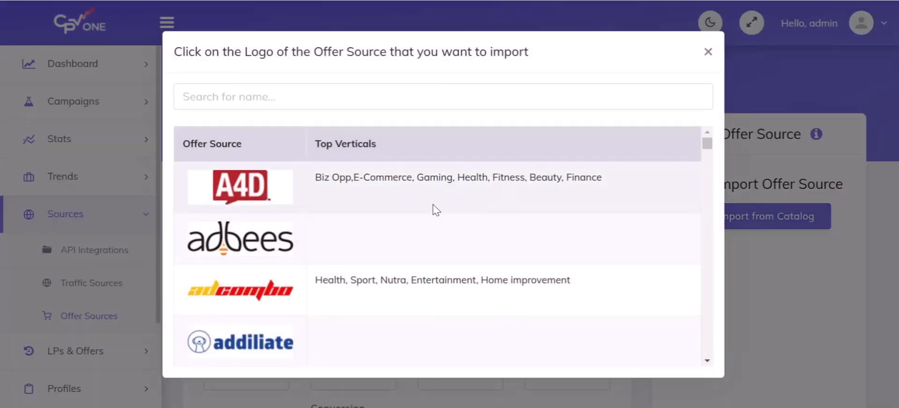
scroll(406, 192, "down", 5)
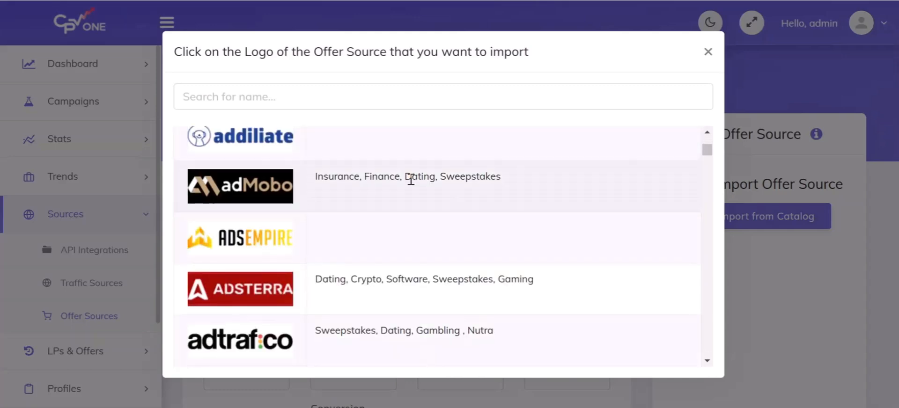
scroll(411, 179, "down", 7)
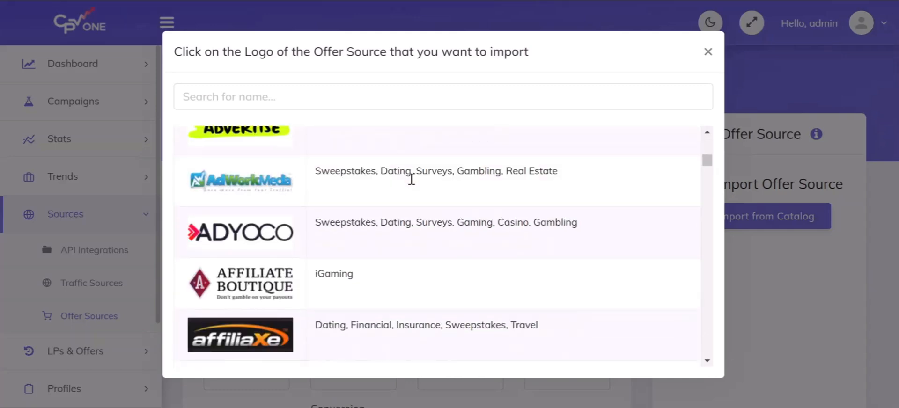
scroll(415, 181, "down", 7)
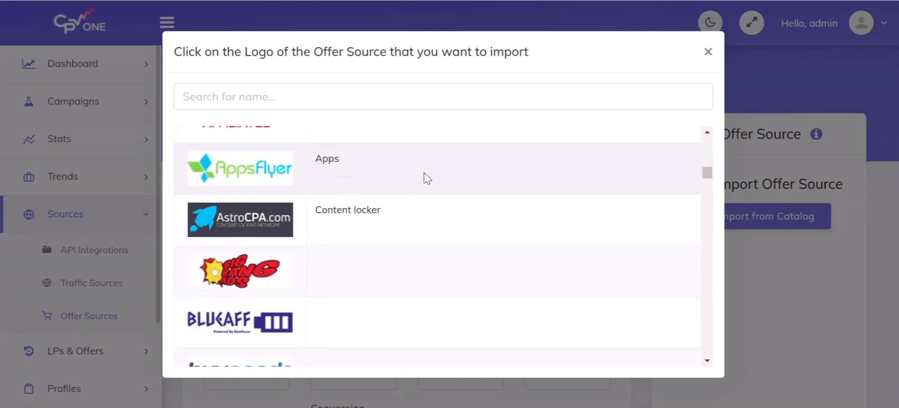
scroll(426, 177, "down", 3)
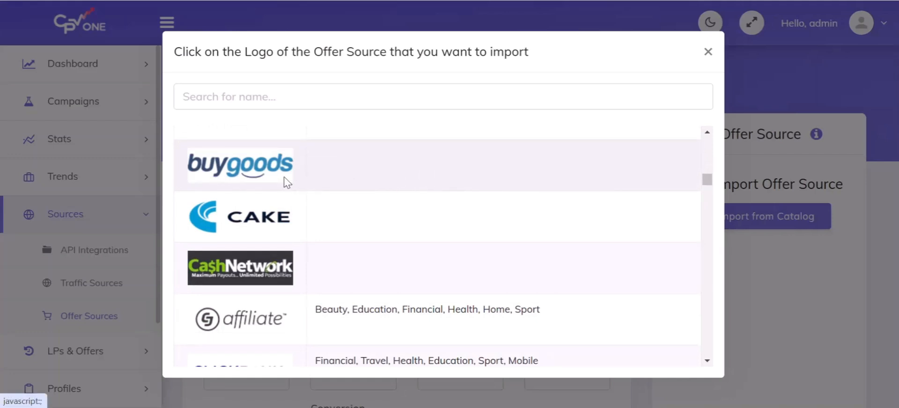
left_click(482, 183)
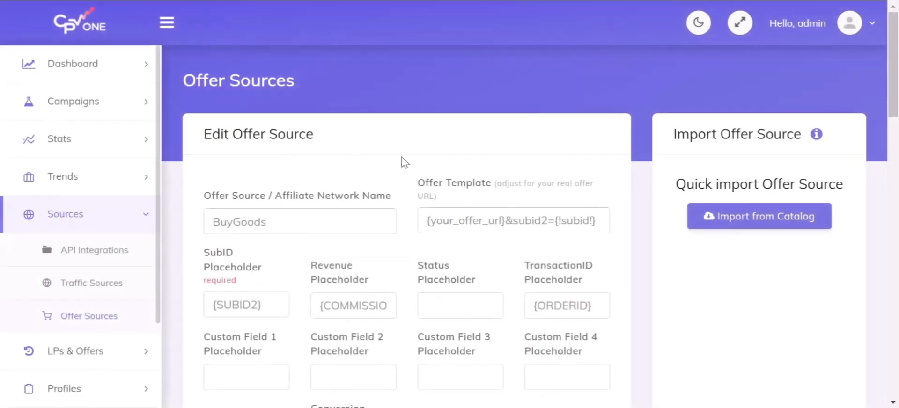
Save the imported BuyGoods offer source with its prefilled placeholders
scroll(405, 162, "down", 3)
scroll(405, 162, "down", 6)
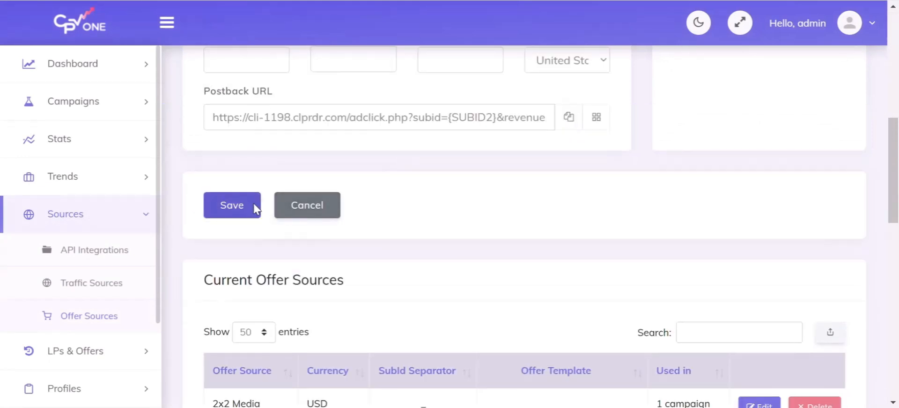
left_click(254, 205)
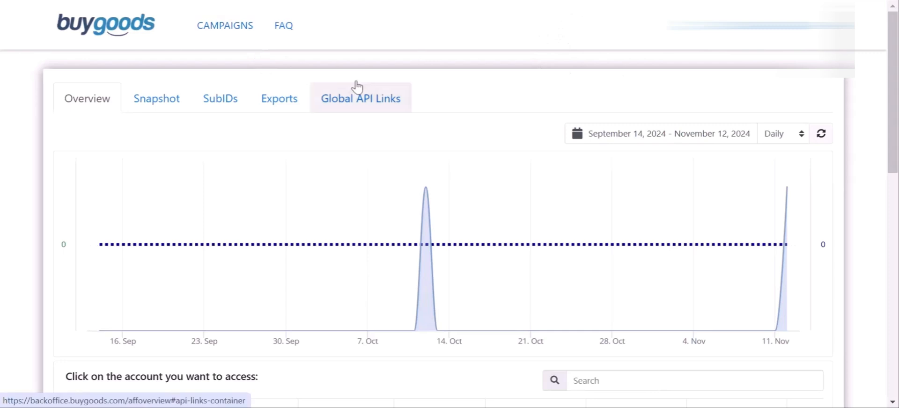
On the BuyGoods site, find the Lipozem offer in the campaigns catalog and open its account management
left_click(255, 41)
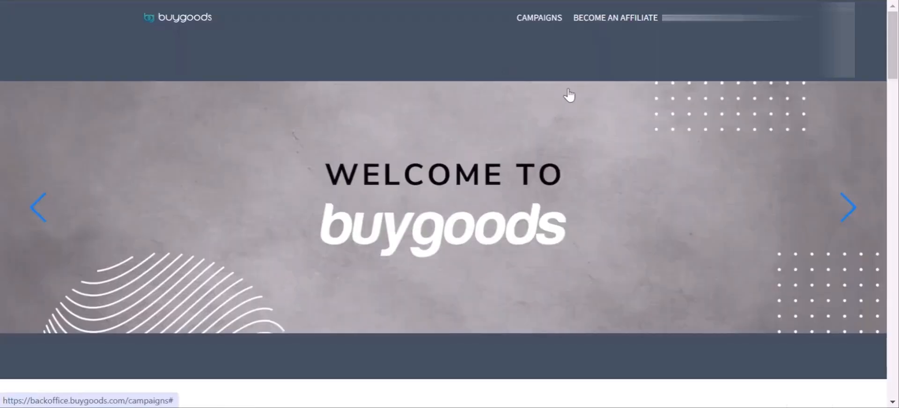
scroll(568, 95, "down", 2)
scroll(568, 94, "down", 5)
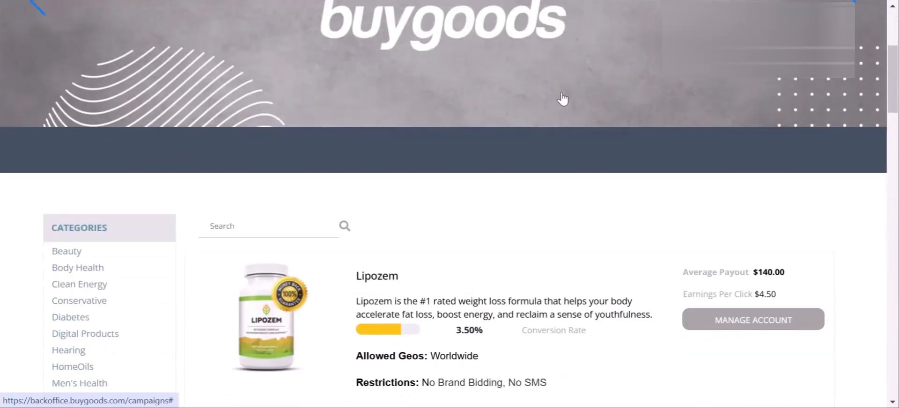
scroll(562, 96, "down", 4)
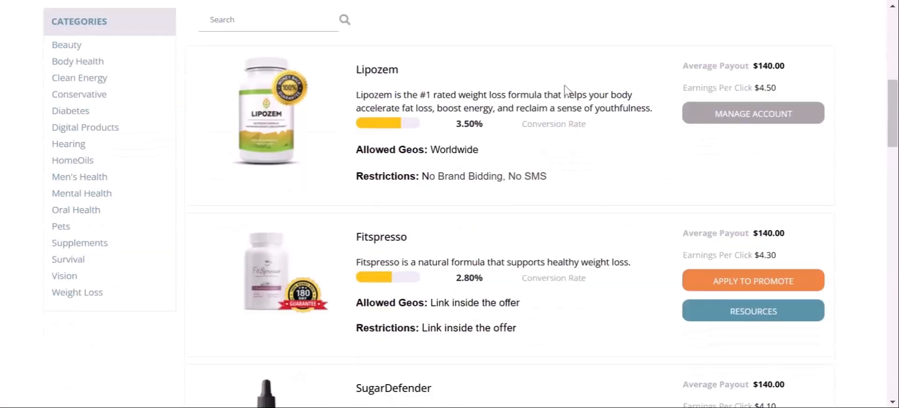
scroll(545, 82, "up", 1)
left_click(791, 121)
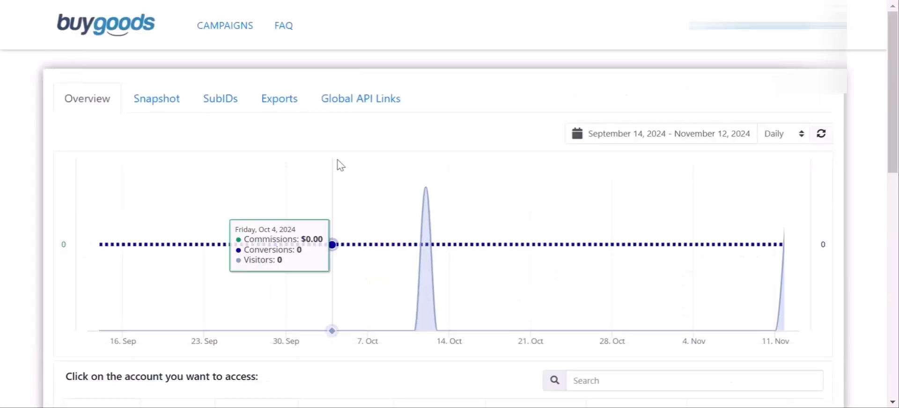
Access the Lipozem account from the BuyGoods affiliate overview
scroll(339, 165, "down", 2)
scroll(340, 165, "down", 3)
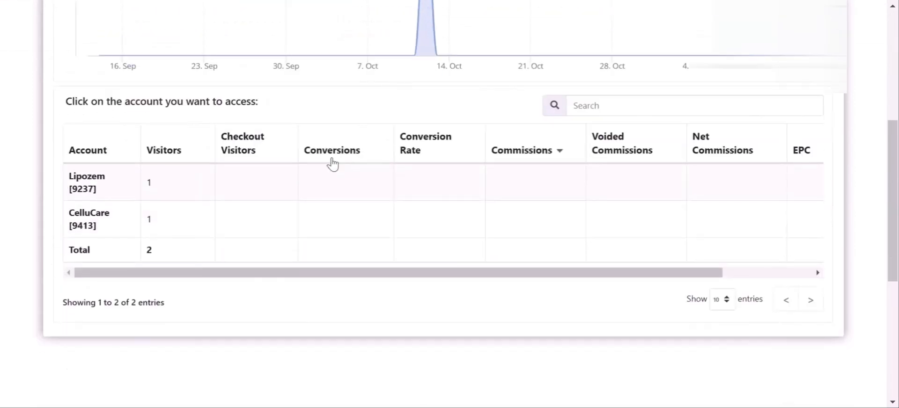
mouse_move(56, 181)
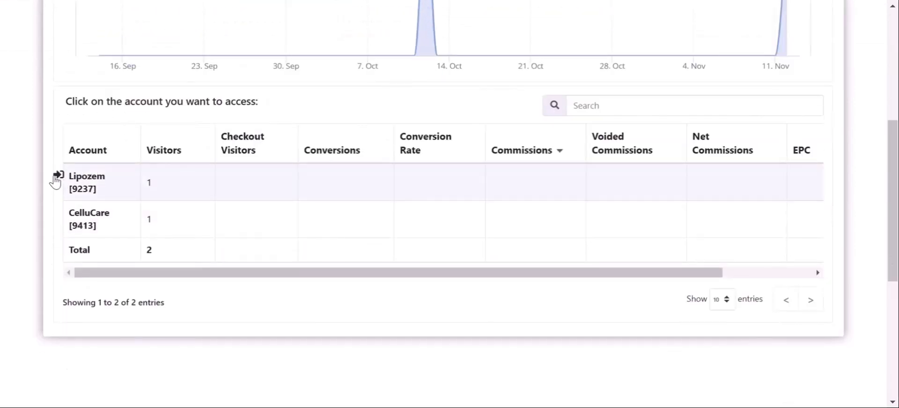
left_click(122, 187)
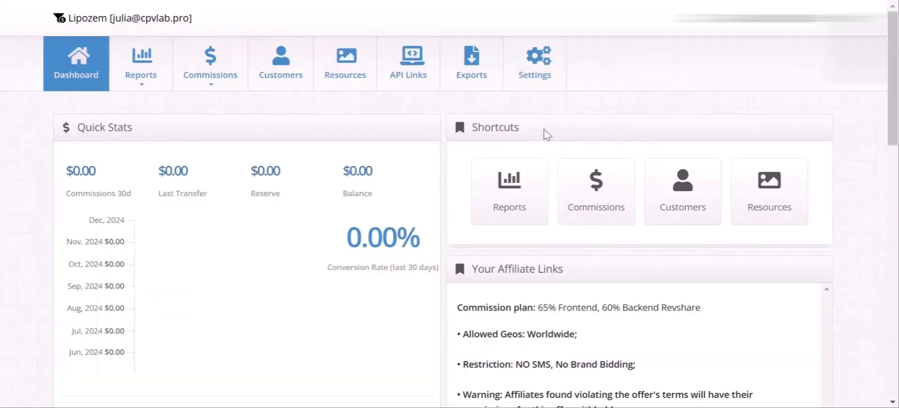
Copy the Lipozem VSL affiliate link from the account's affiliate links
scroll(630, 125, "down", 2)
scroll(629, 125, "down", 5)
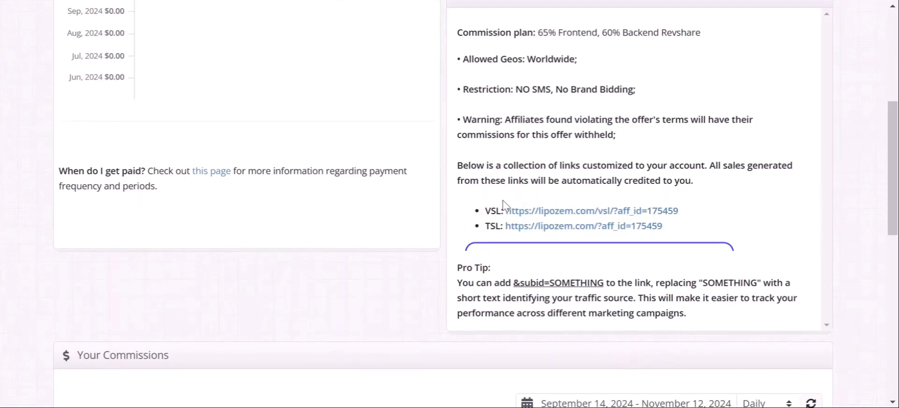
left_click_drag(700, 211, 511, 211)
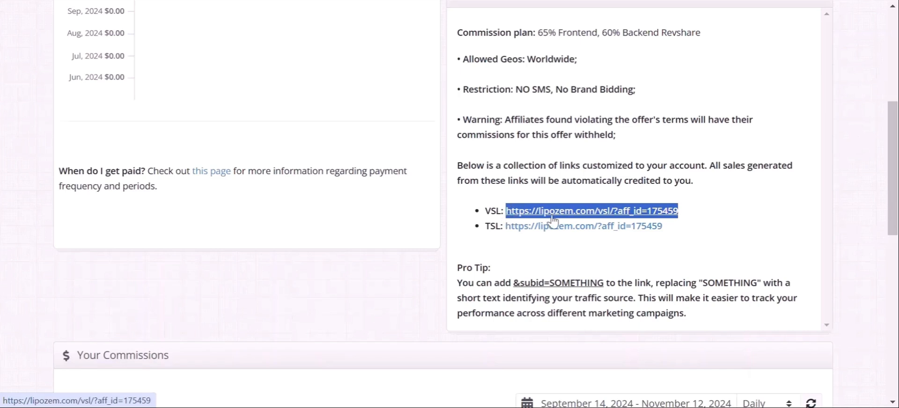
left_click(739, 204)
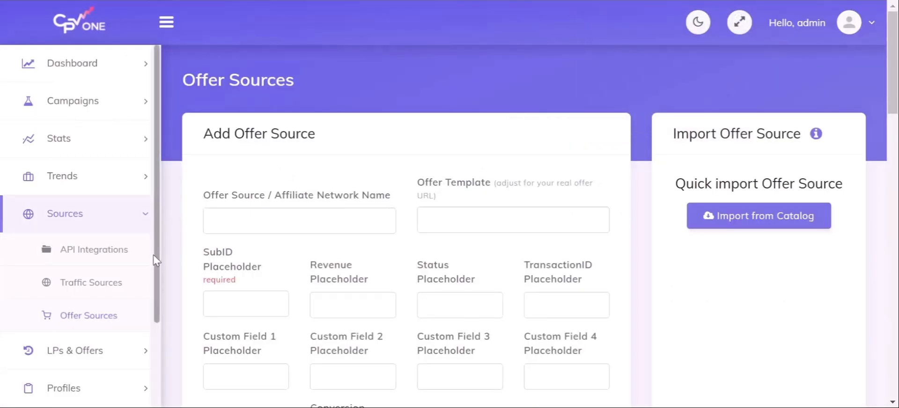
Back in CPV One, open Offer Management to add a new offer
scroll(170, 217, "down", 2)
scroll(121, 230, "down", 2)
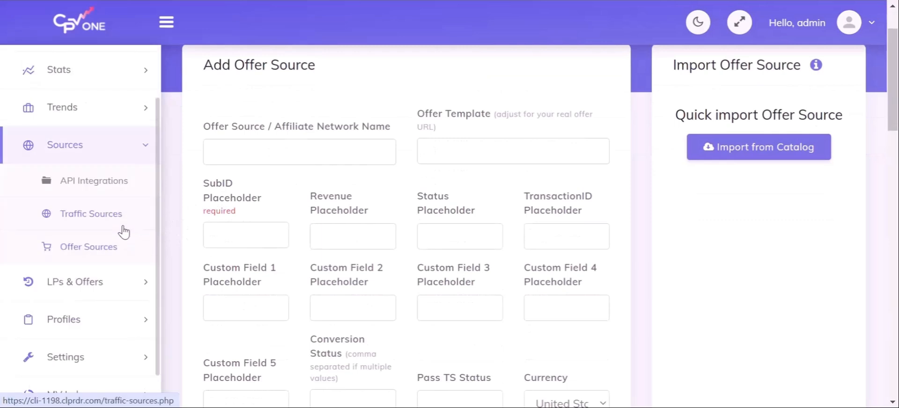
left_click(121, 281)
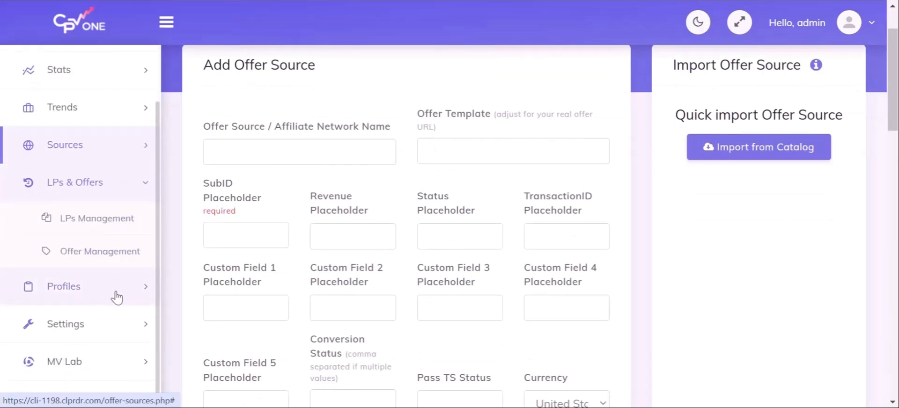
left_click(140, 256)
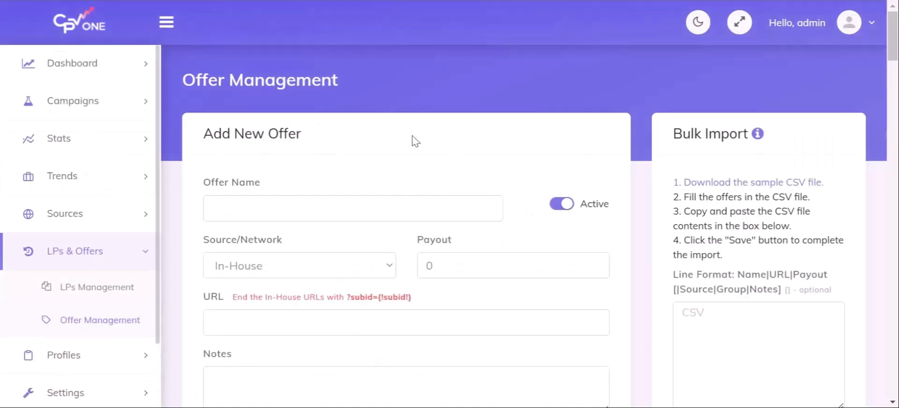
Name the new offer Lipozem, assign it to the BuyGoods source, and set its payout to 140
left_click(333, 203)
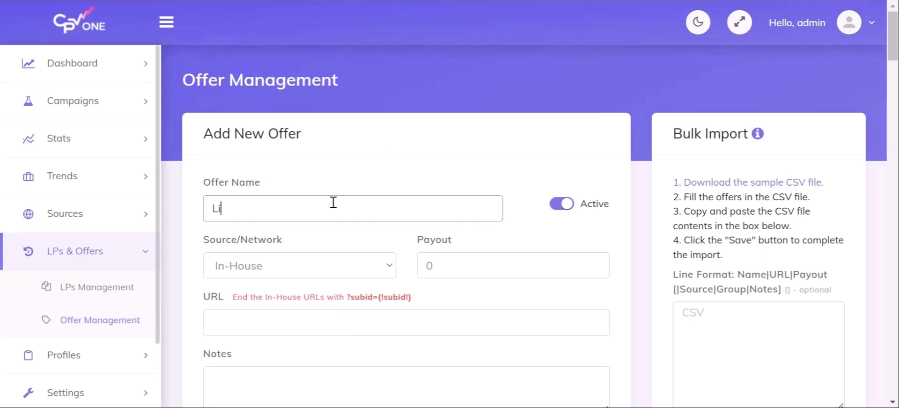
type("Lipozem")
left_click(331, 275)
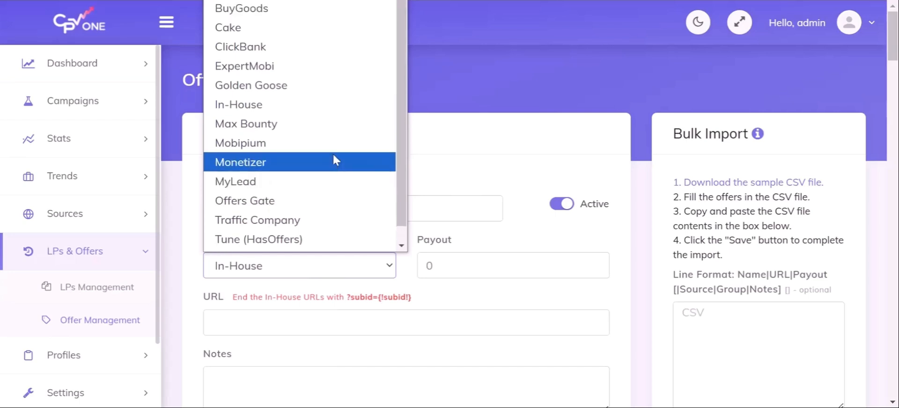
left_click(357, 11)
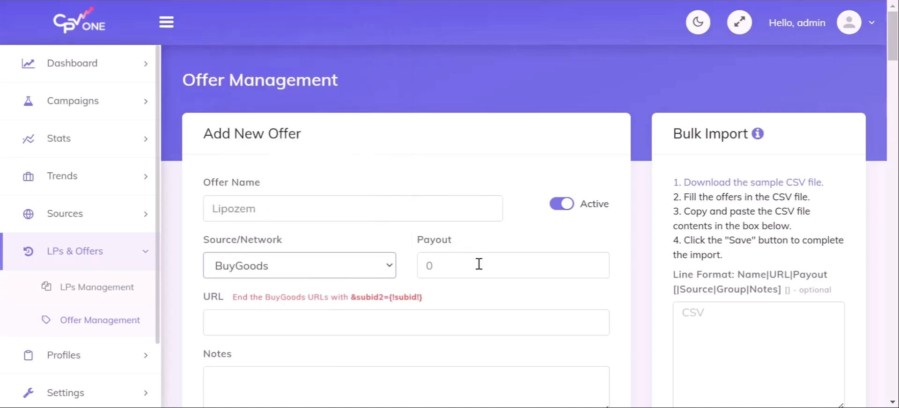
key("Tab")
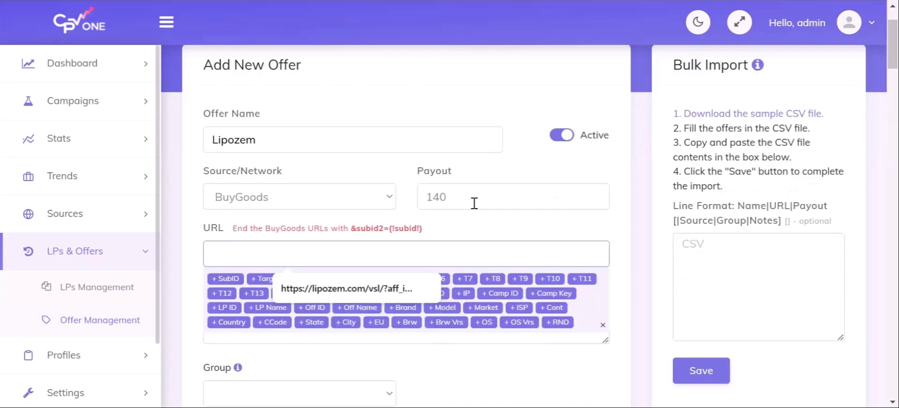
left_click(474, 202)
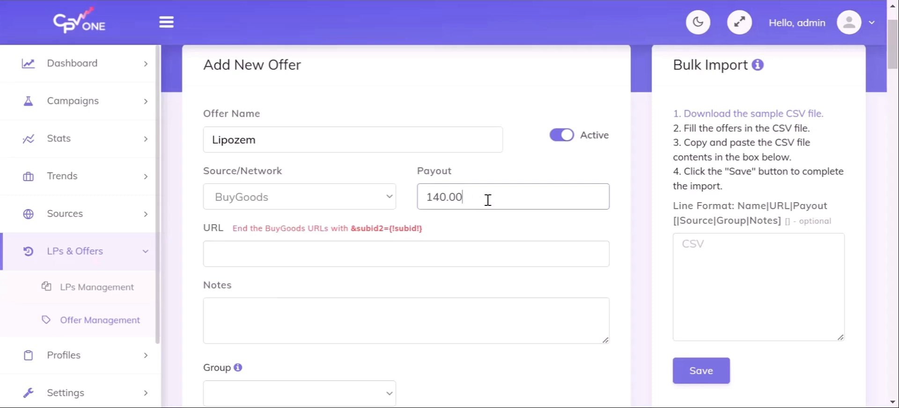
Enter the copied Lipozem VSL affiliate link as the offer URL, end it with &subid2={!subid!}, and save the offer
left_click(282, 252)
key("ctrl+v")
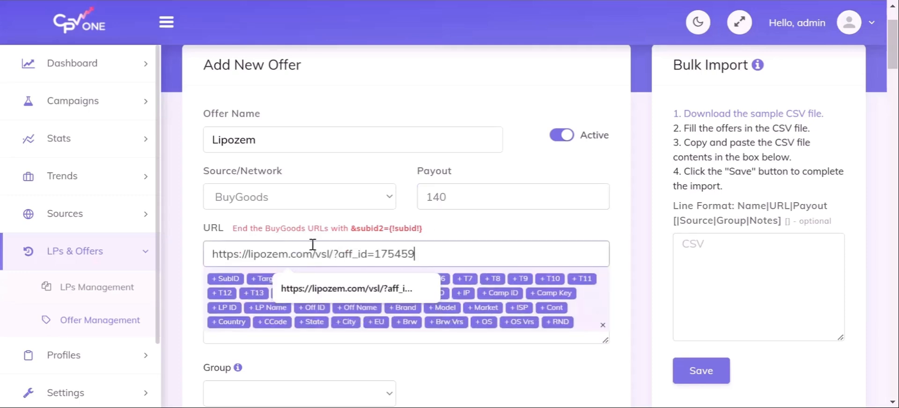
left_click(218, 281)
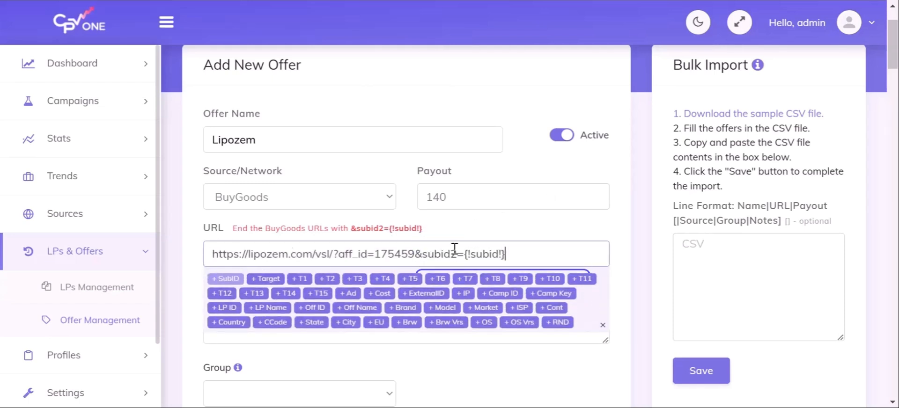
scroll(442, 311, "down", 3)
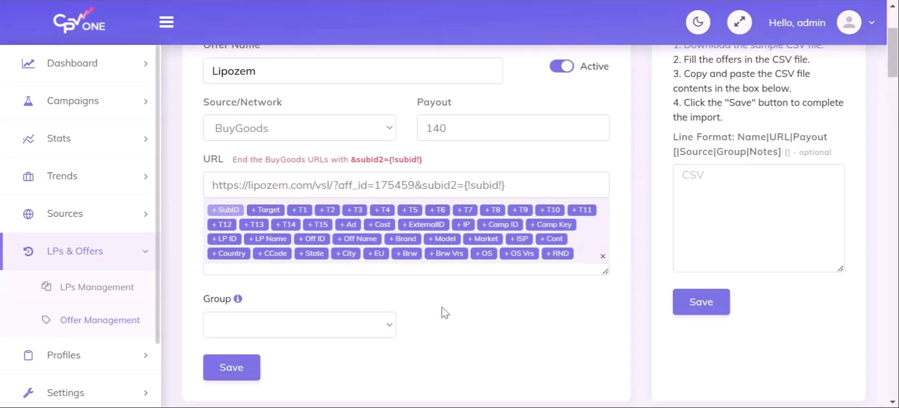
left_click(258, 295)
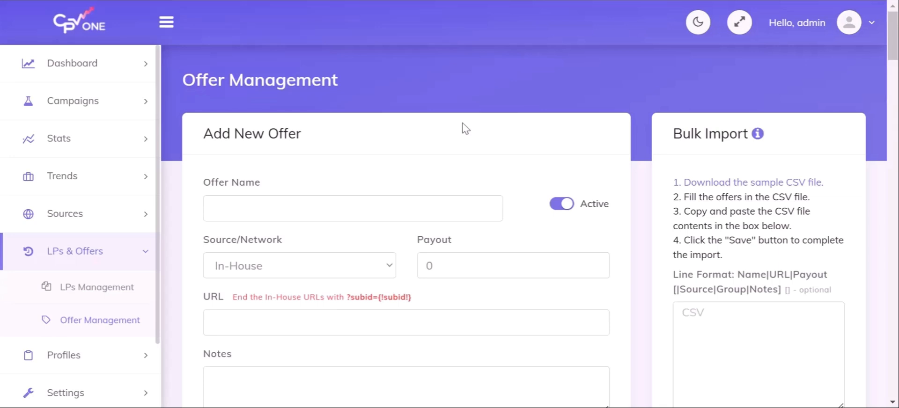
Create a new Direct Link & Landing Pages campaign using the quick setup
left_click(122, 105)
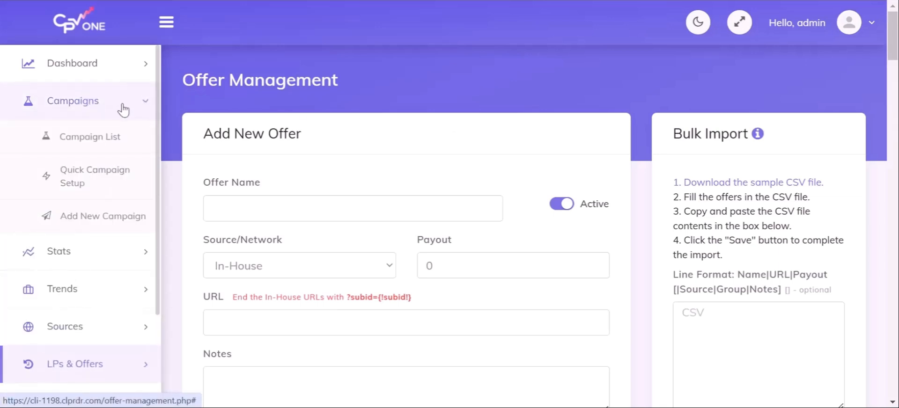
left_click(117, 217)
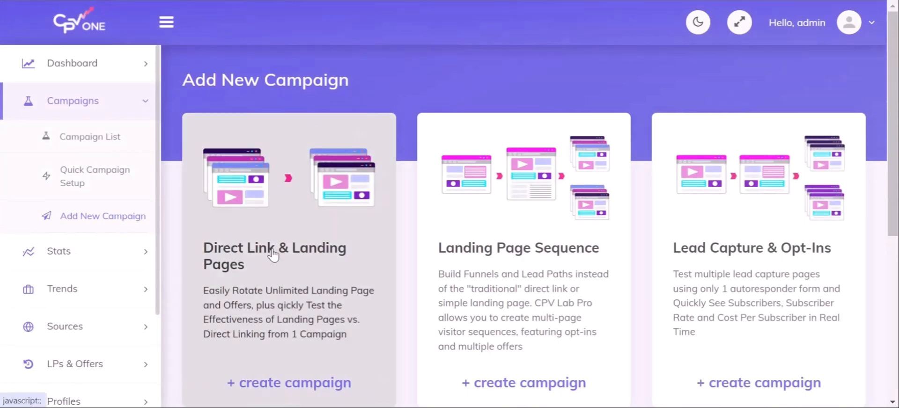
left_click(373, 234)
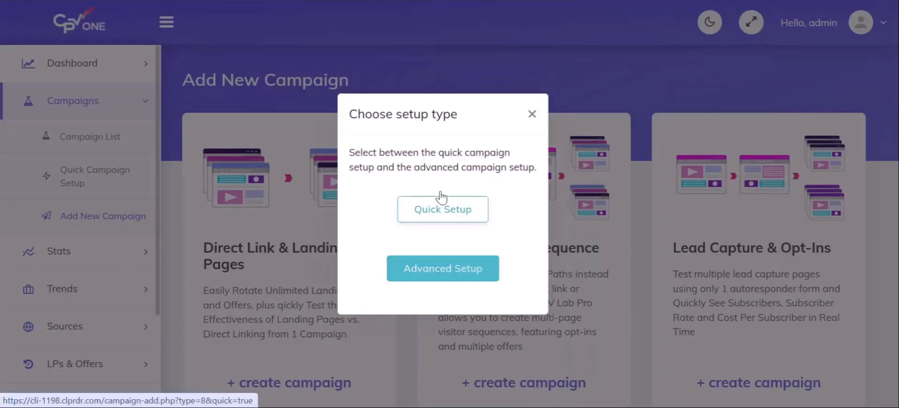
left_click(414, 202)
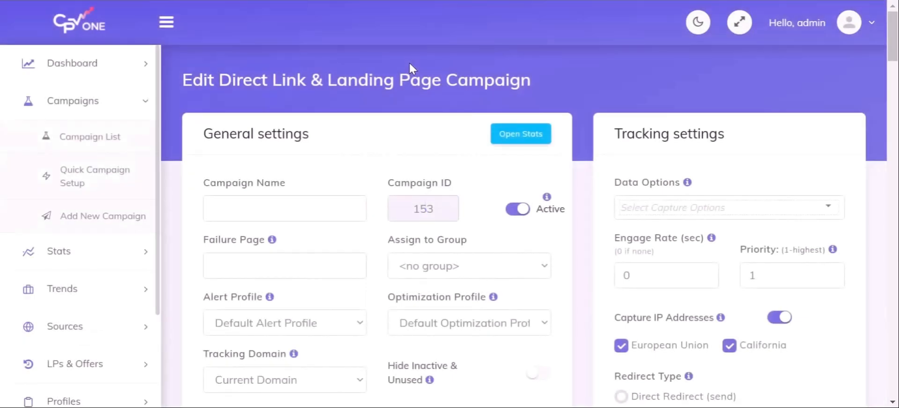
Name the new campaign Example in its general settings
left_click(301, 212)
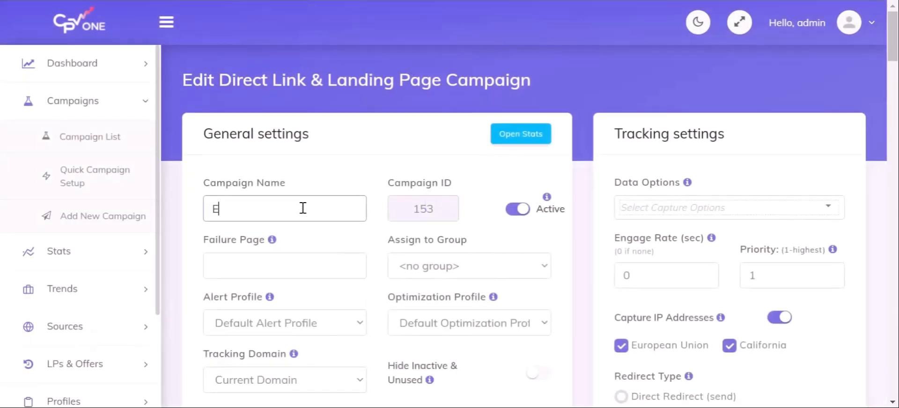
type("Example")
left_click(375, 167)
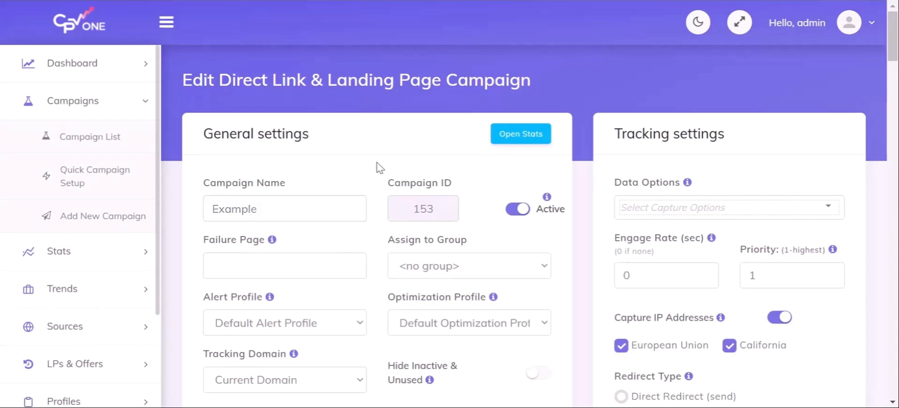
scroll(382, 185, "down", 1)
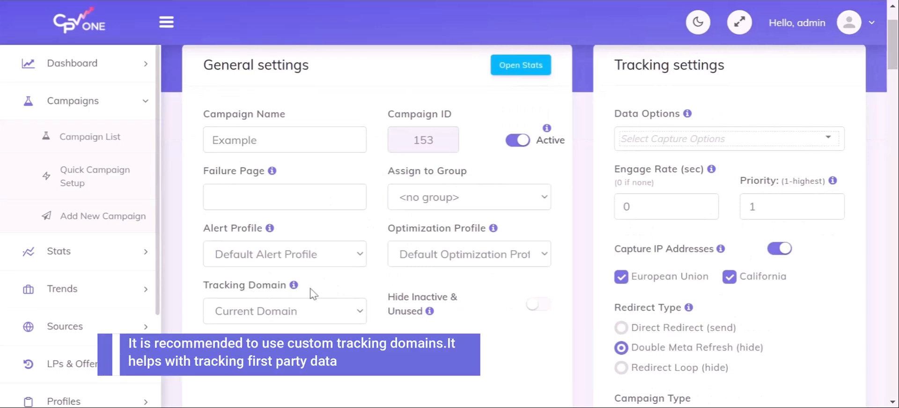
Enable all capture options for the campaign's tracking data
scroll(367, 278, "up", 1)
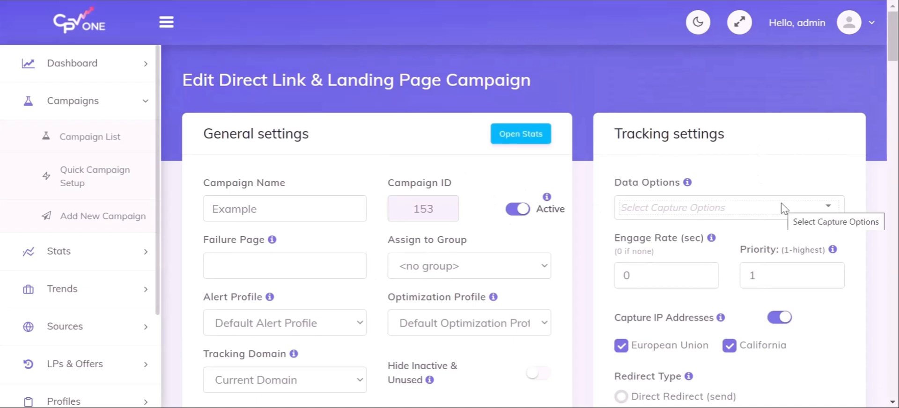
left_click(804, 211)
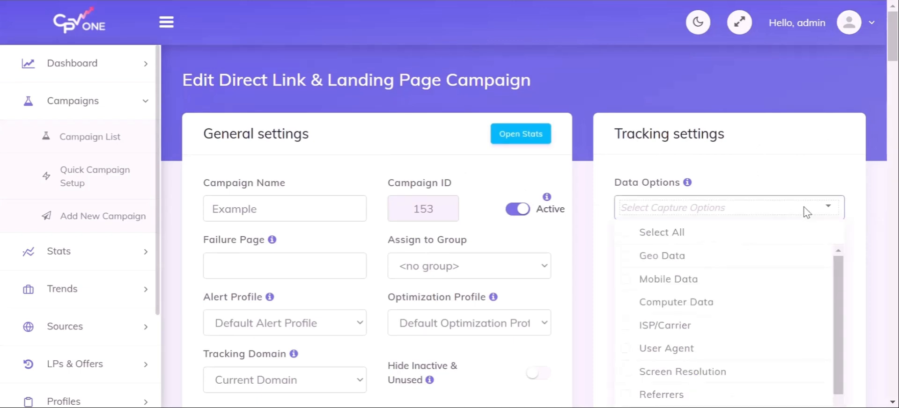
left_click(776, 234)
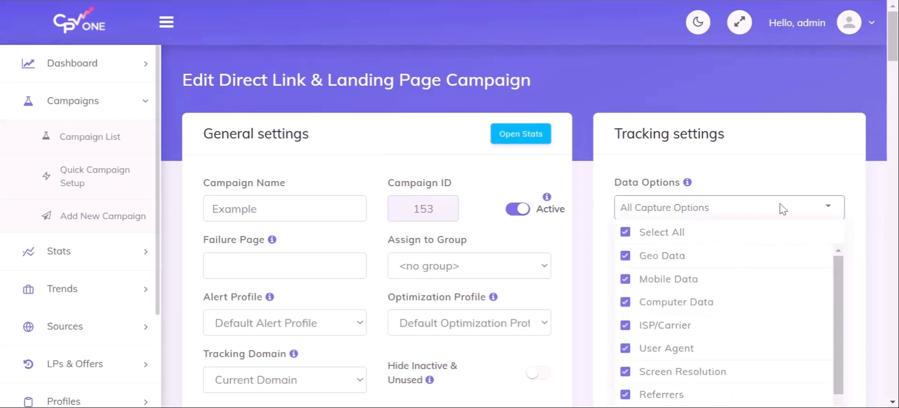
left_click(788, 168)
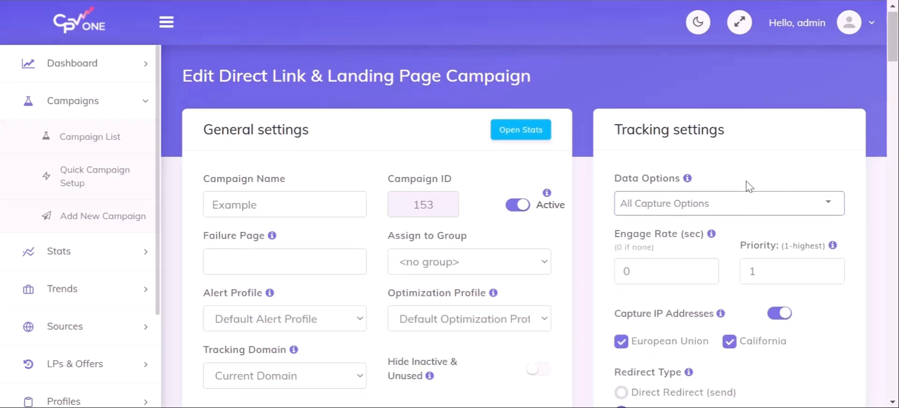
Set the campaign's engage rate to 3 seconds
scroll(730, 188, "down", 1)
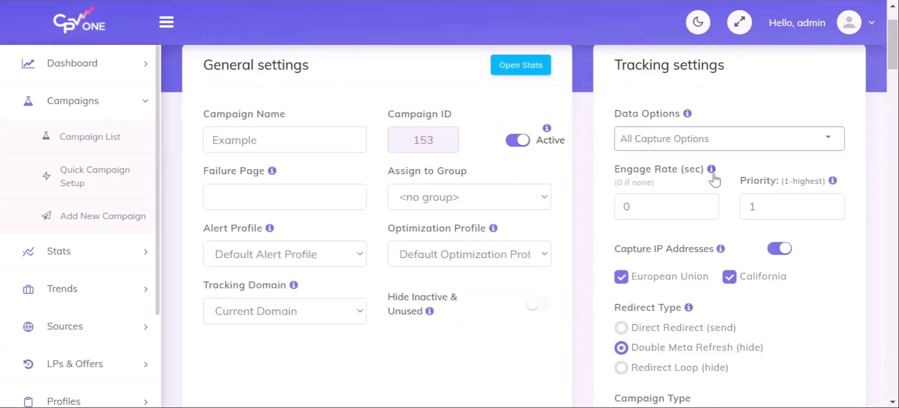
mouse_move(713, 175)
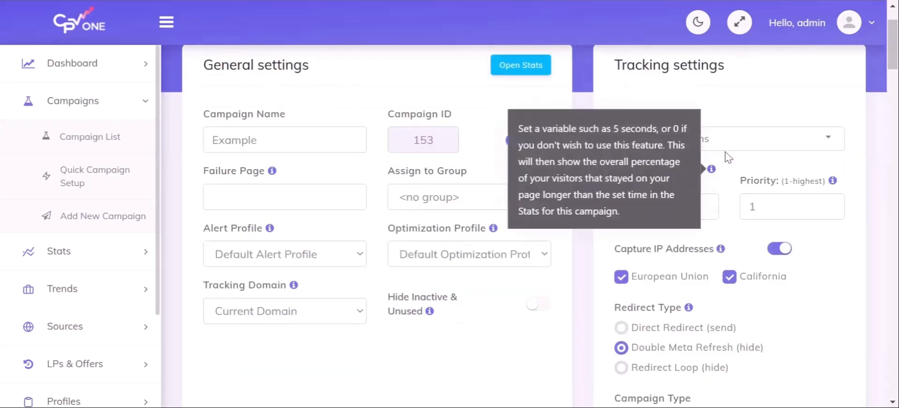
left_click(659, 205)
left_click_drag(659, 205, 601, 199)
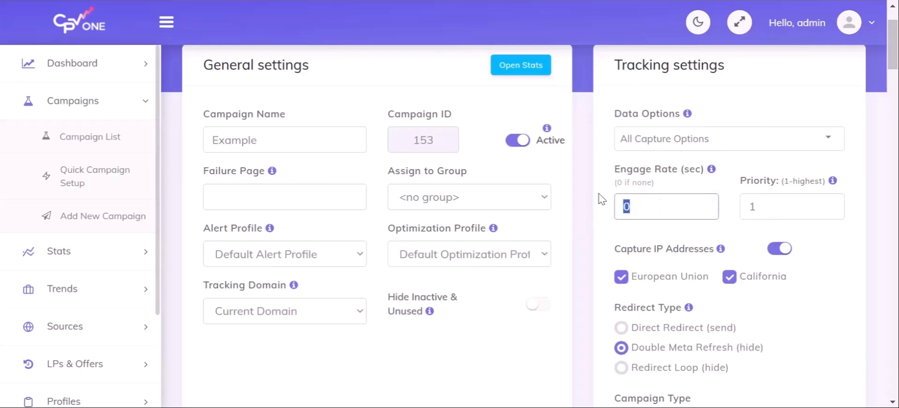
type("3")
left_click(746, 169)
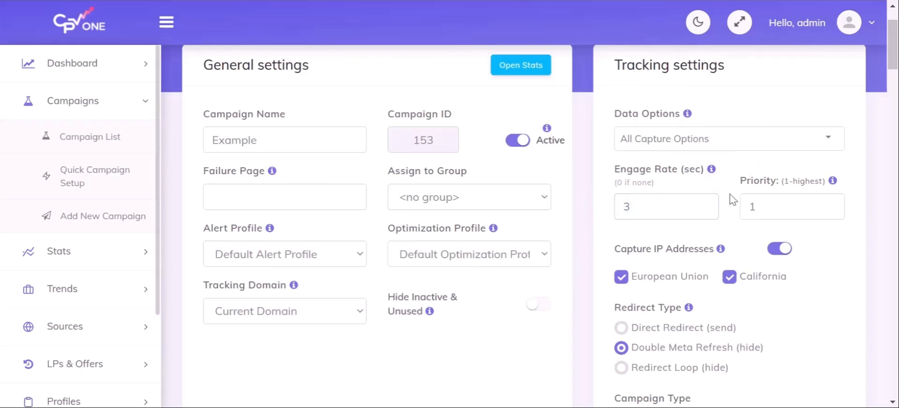
Choose PropellerAds as the campaign's traffic source and set its bid cost to 0.01
scroll(727, 219, "down", 2)
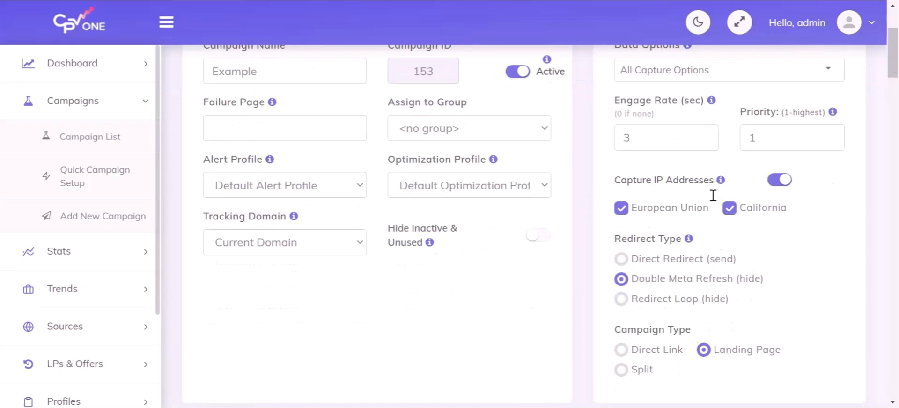
scroll(680, 275, "down", 4)
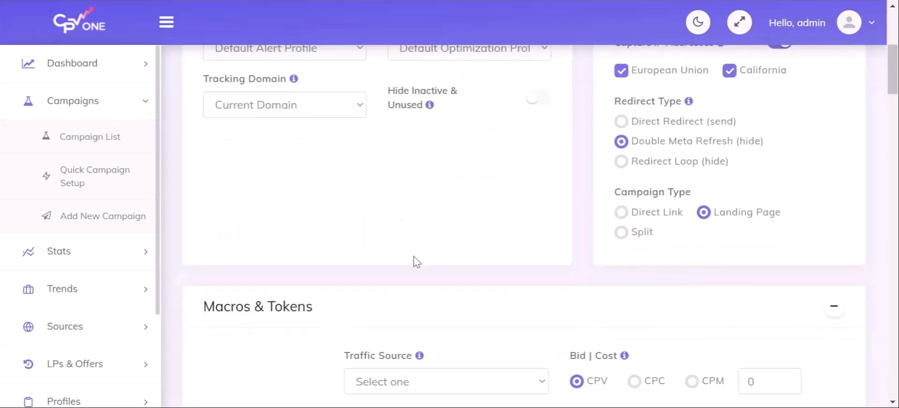
scroll(407, 251, "down", 6)
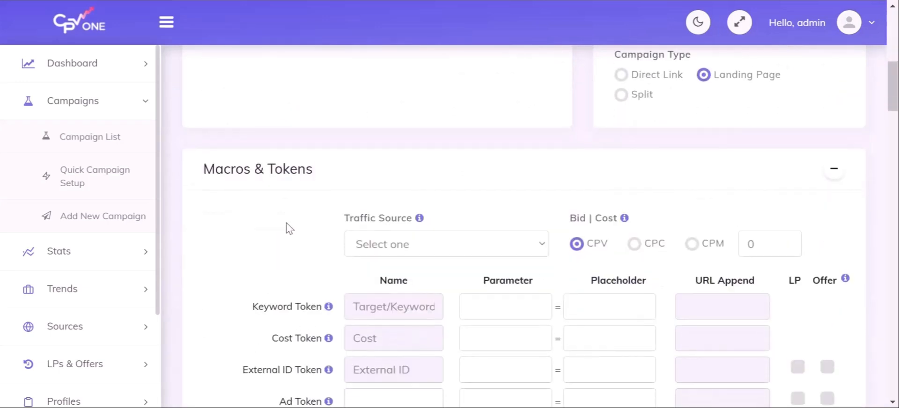
scroll(875, 75, "down", 1)
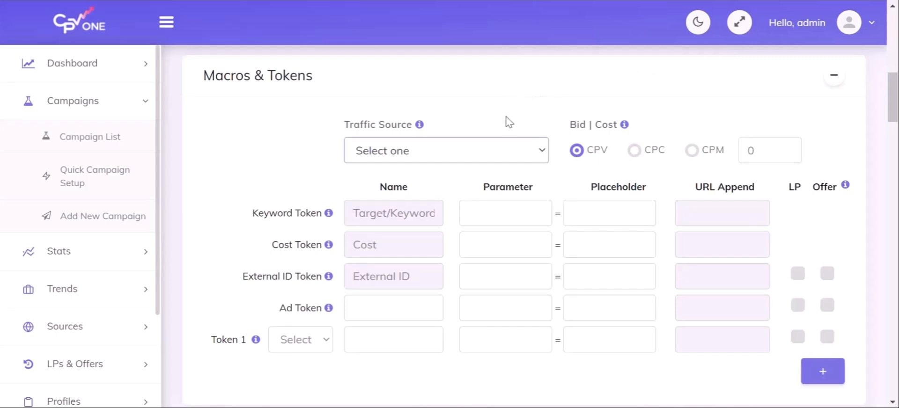
left_click(487, 159)
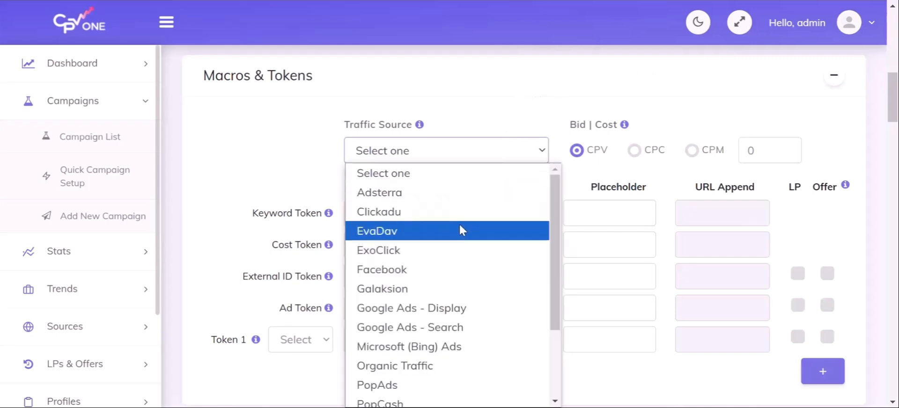
scroll(472, 239, "down", 3)
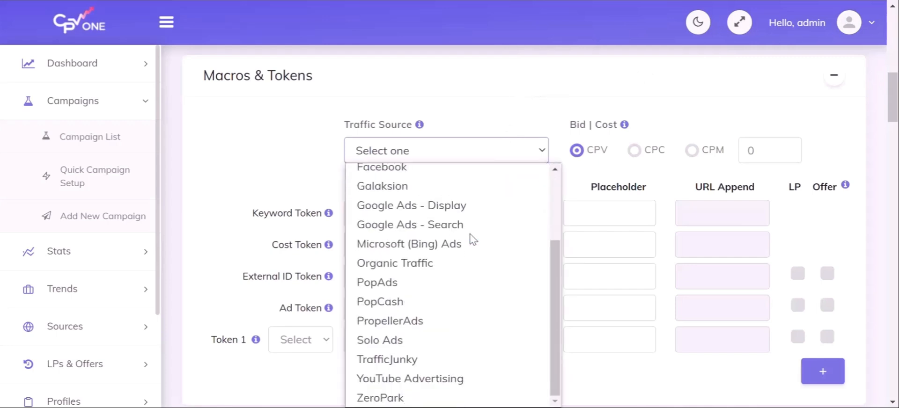
left_click(467, 323)
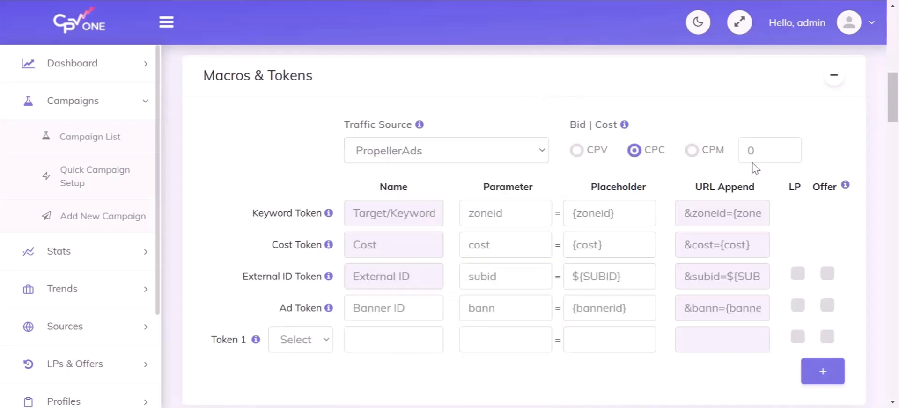
left_click(767, 155)
type(".01")
left_click(520, 91)
Assign Device Name to Token 1 and add Token 2 with the Campaign ID preset
left_click(327, 343)
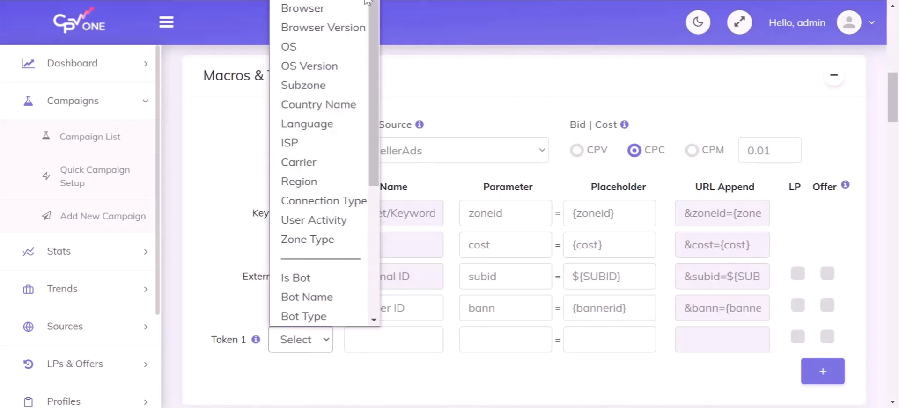
left_click(309, 1)
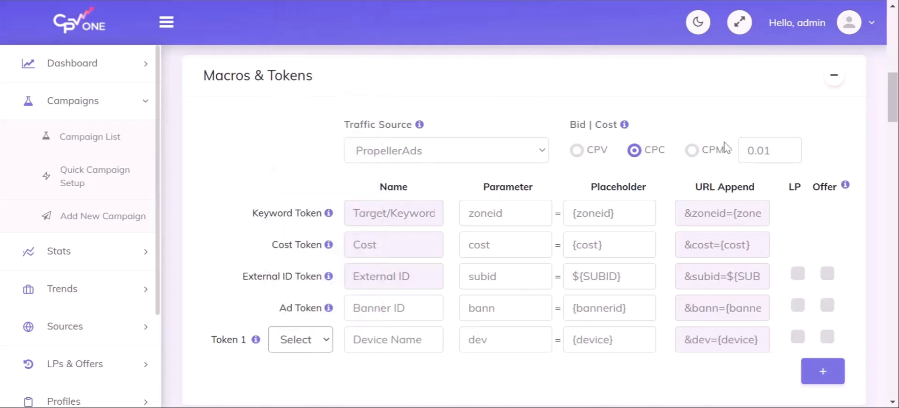
scroll(892, 94, "down", 1)
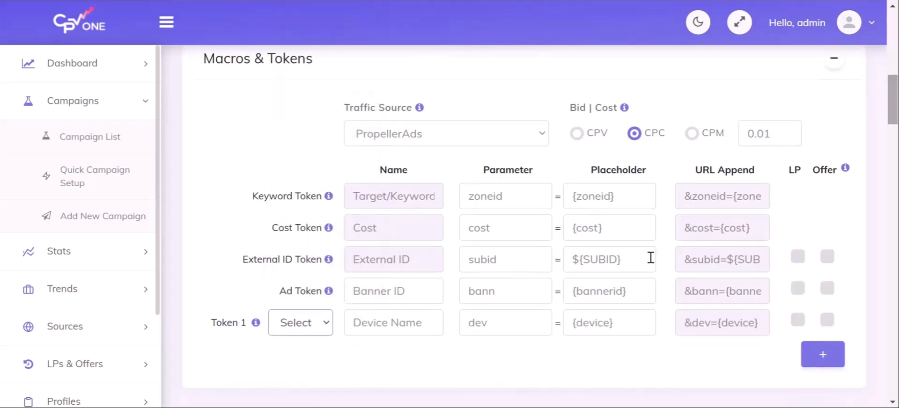
left_click(823, 354)
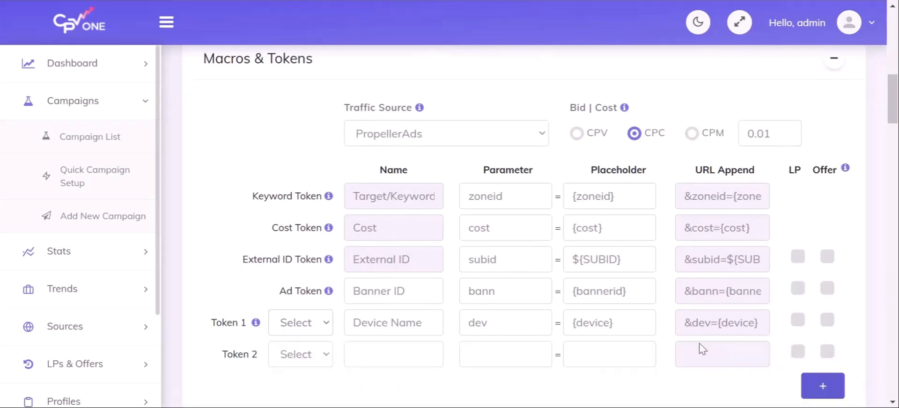
left_click(298, 362)
scroll(361, 97, "down", 1)
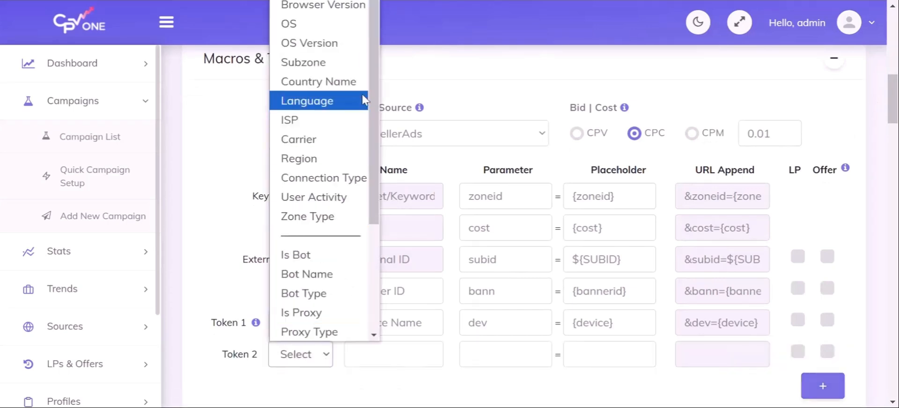
scroll(360, 22, "up", 1)
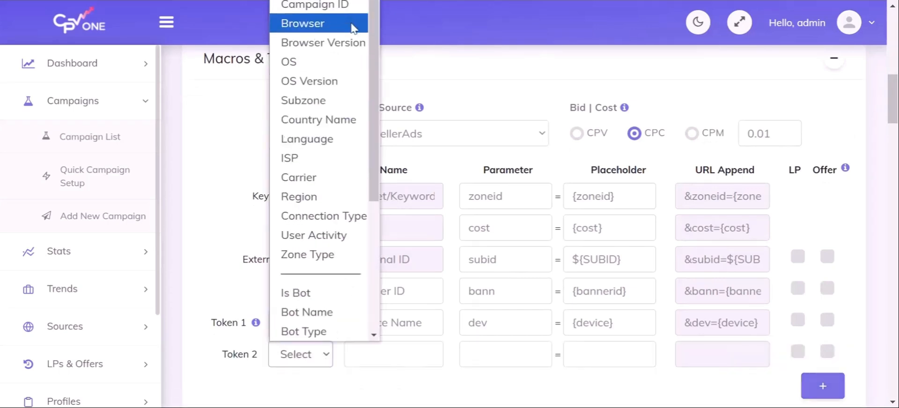
left_click(356, 8)
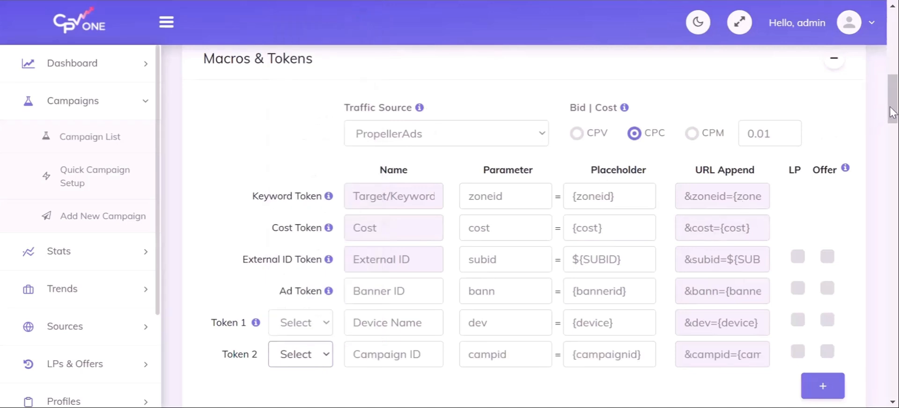
Add Token 3 with the Browser preset to the campaign's tokens
left_click_drag(891, 112, 892, 116)
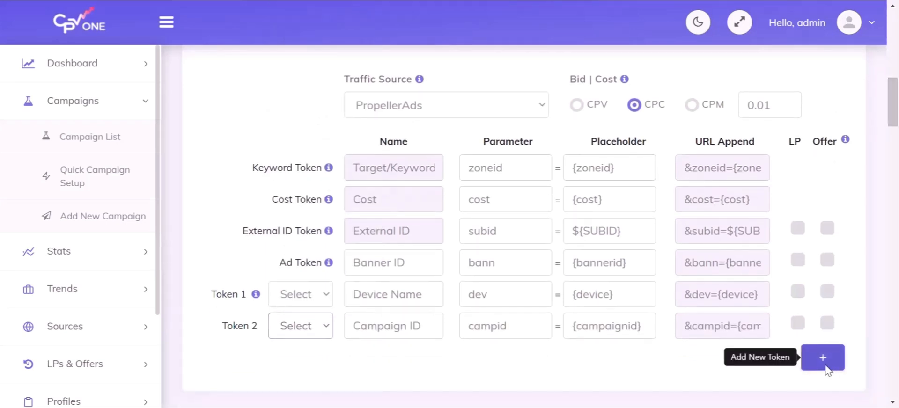
left_click(823, 358)
left_click(323, 365)
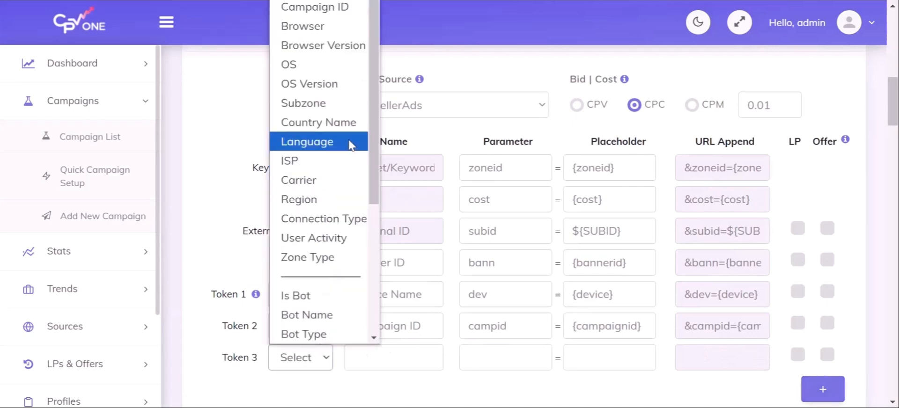
left_click(265, 26)
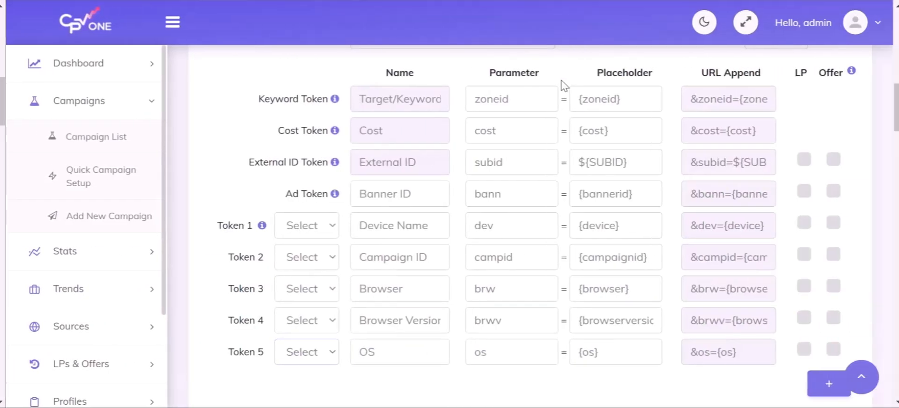
Select the predefined landing page Example for the campaign
scroll(550, 90, "down", 5)
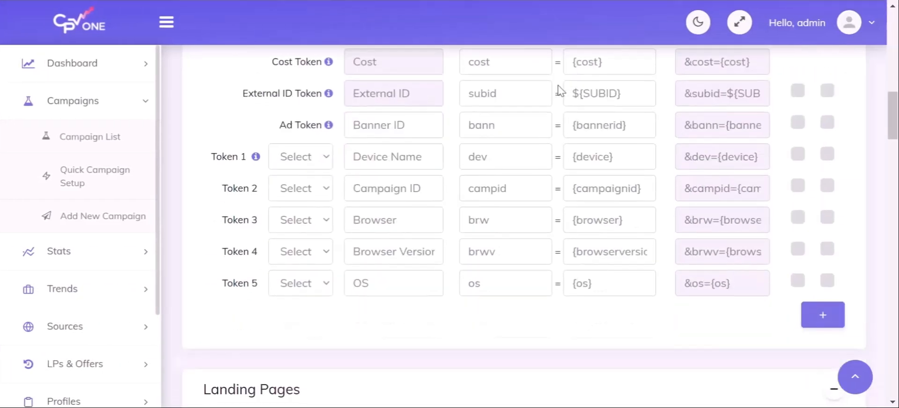
scroll(558, 86, "down", 5)
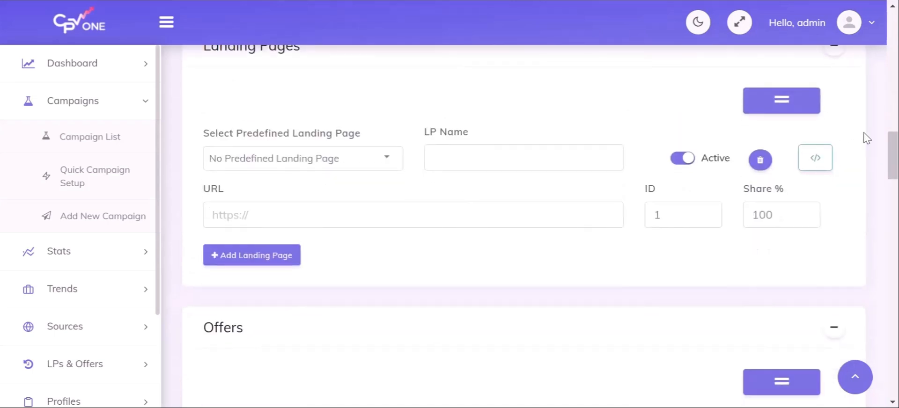
scroll(865, 147, "up", 1)
left_click(360, 188)
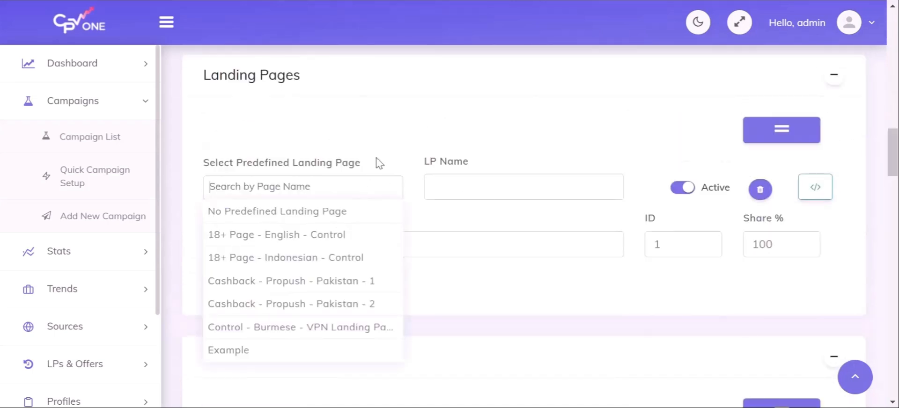
left_click(281, 349)
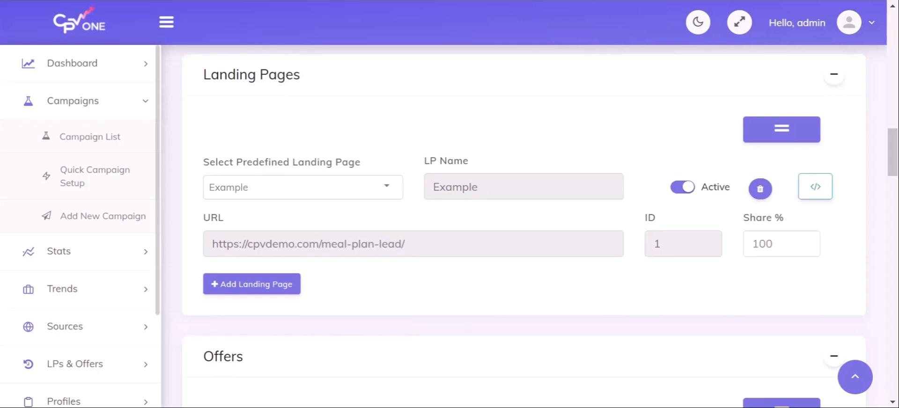
Select the predefined offer Lipozem in the campaign's Offers section
scroll(486, 308, "down", 5)
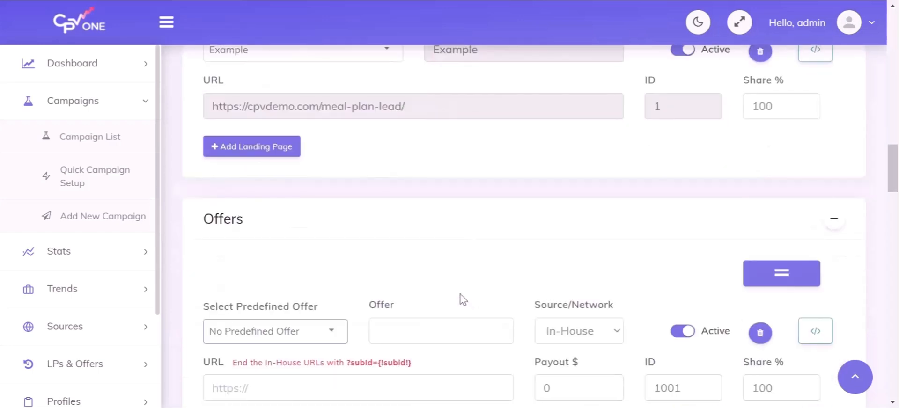
scroll(463, 300, "down", 2)
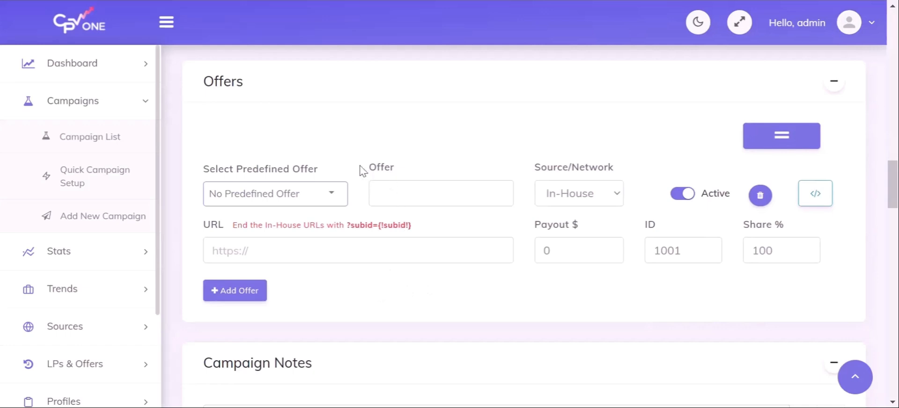
left_click(339, 200)
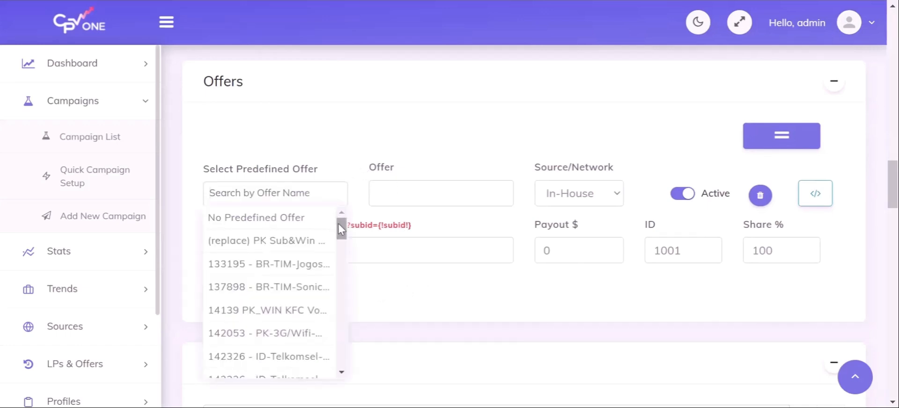
scroll(298, 258, "down", 10)
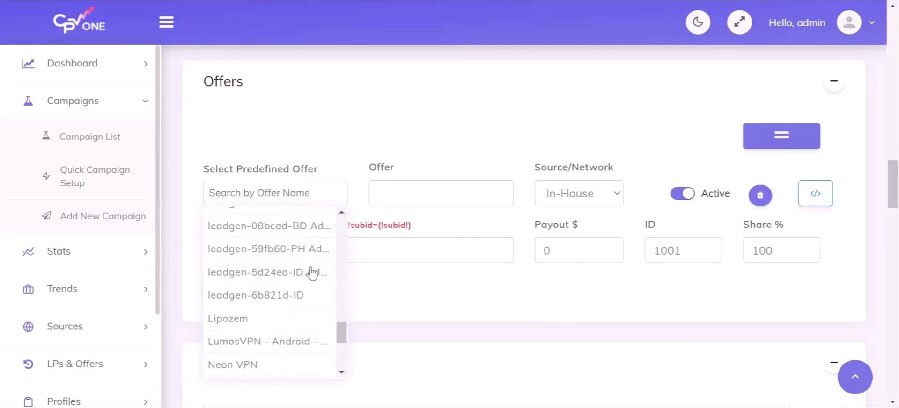
scroll(312, 273, "down", 3)
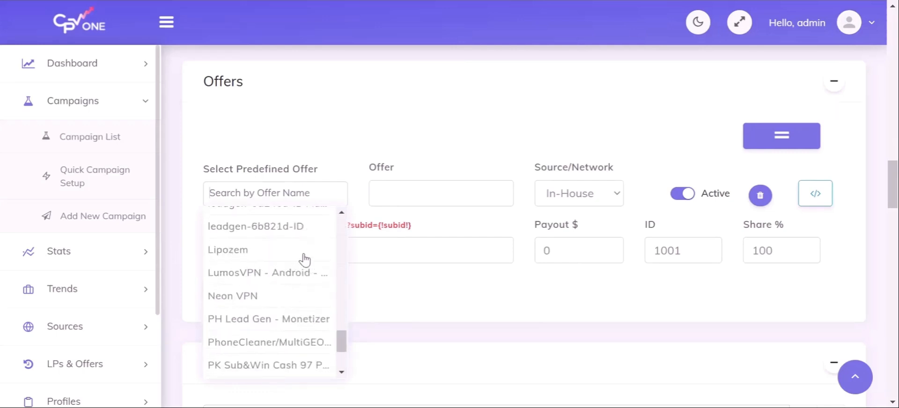
left_click(304, 260)
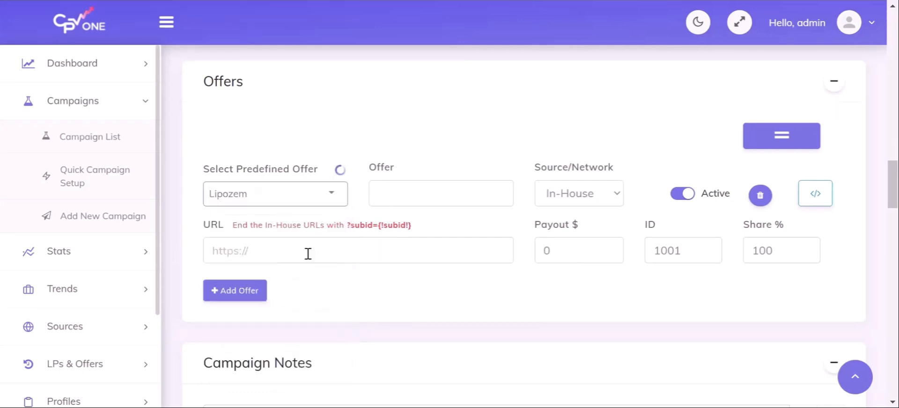
left_click(467, 140)
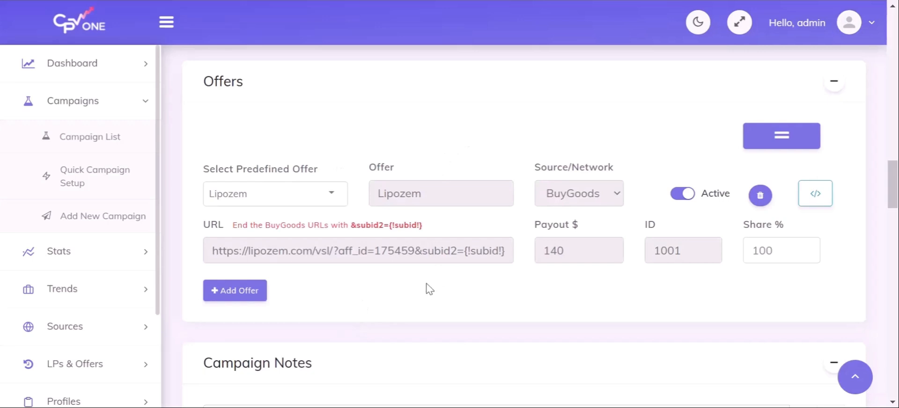
scroll(433, 273, "down", 2)
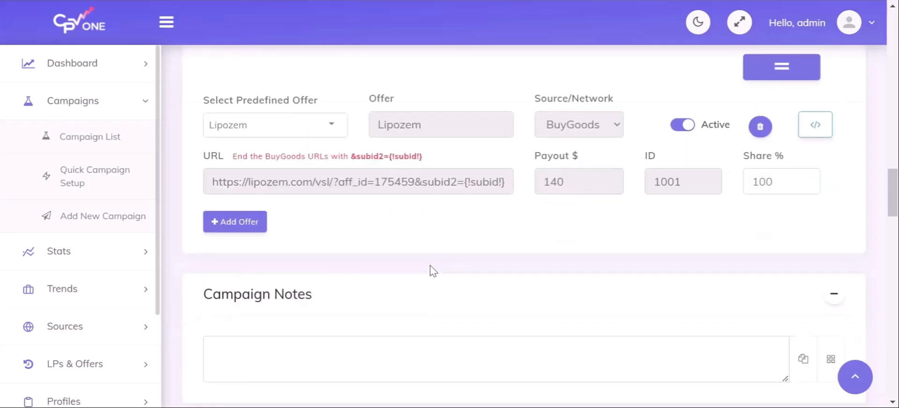
scroll(419, 234, "down", 2)
scroll(407, 236, "down", 2)
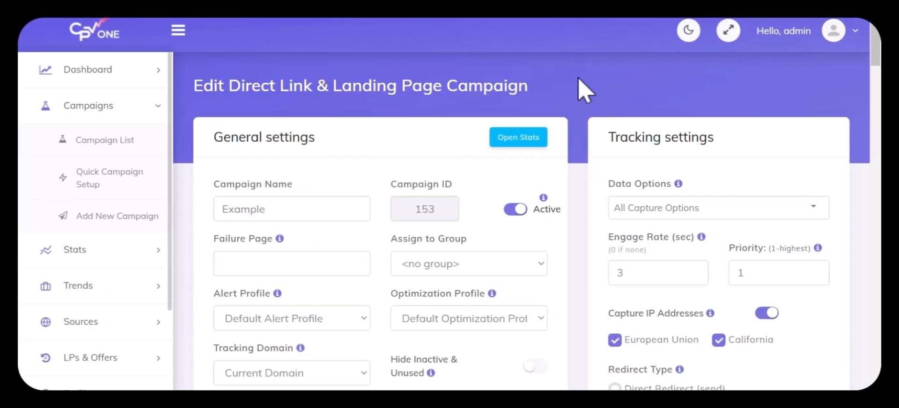
Copy the campaign's specific server-to-server postback URL for BuyGoods
scroll(581, 89, "down", 15)
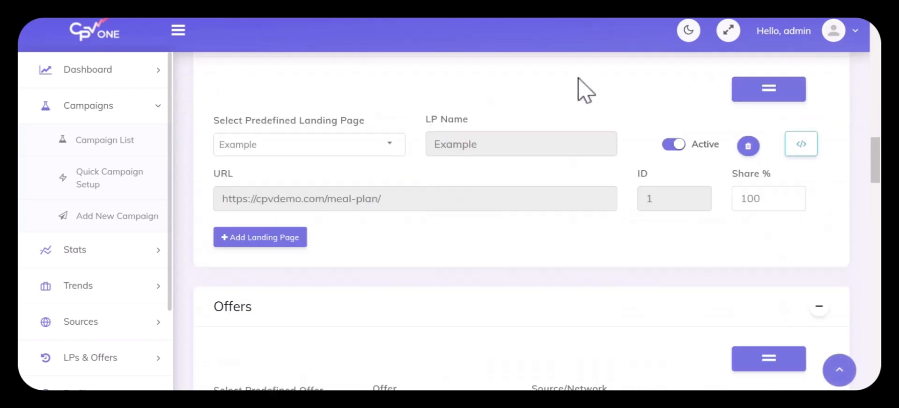
scroll(581, 89, "down", 15)
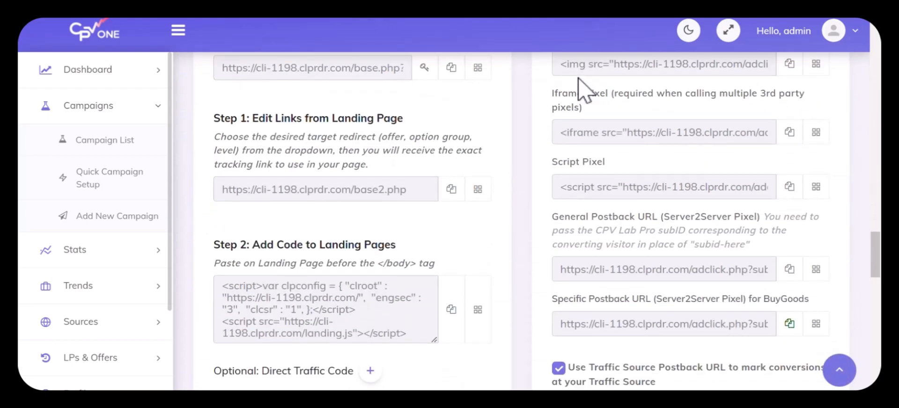
scroll(581, 89, "down", 5)
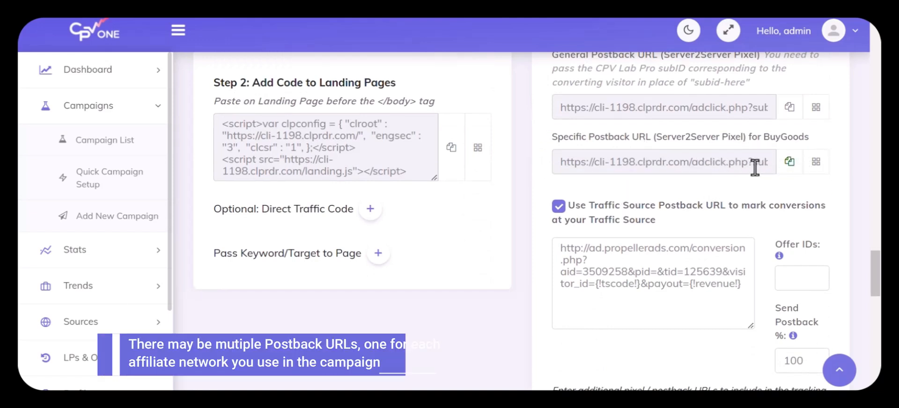
left_click(790, 162)
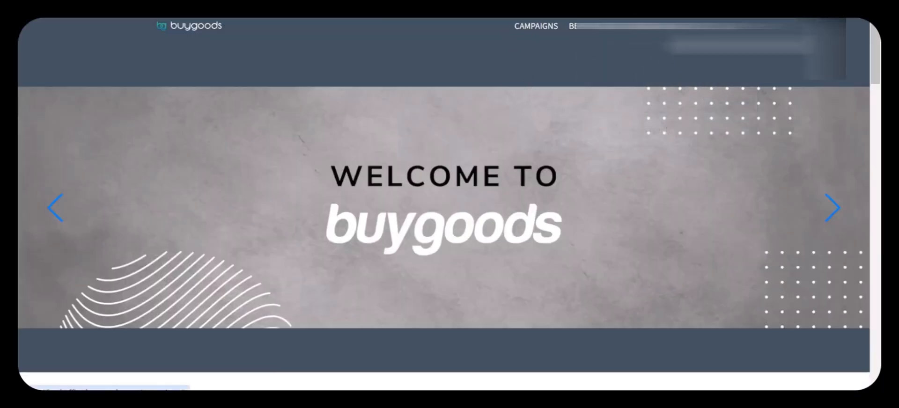
Create a postback pixel in the BuyGoods account settings, using the copied postback URL, and save it
left_click(690, 26)
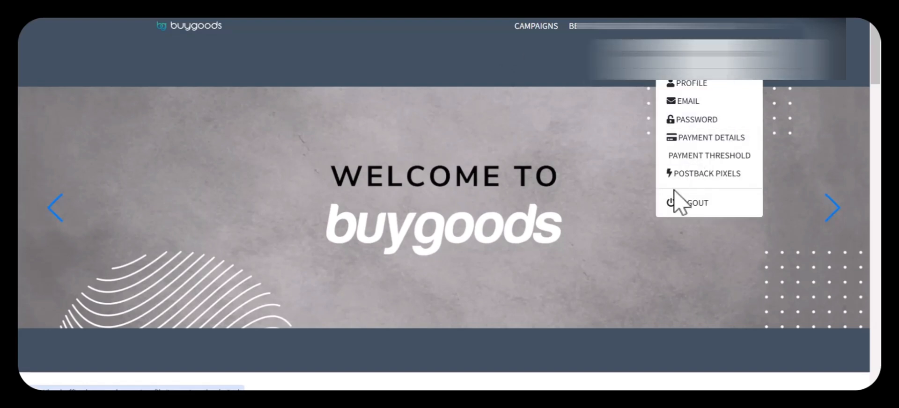
left_click(752, 173)
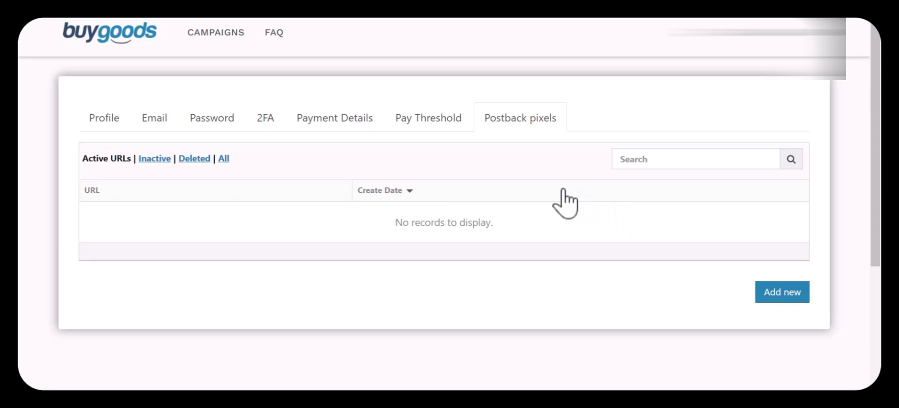
left_click(798, 293)
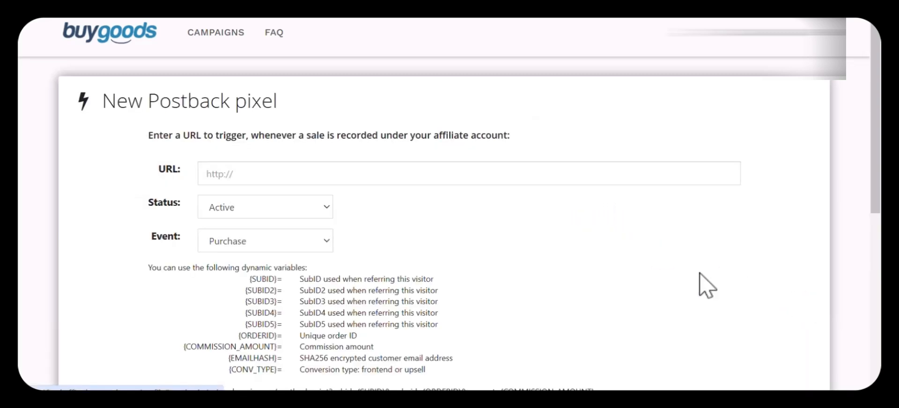
left_click(473, 180)
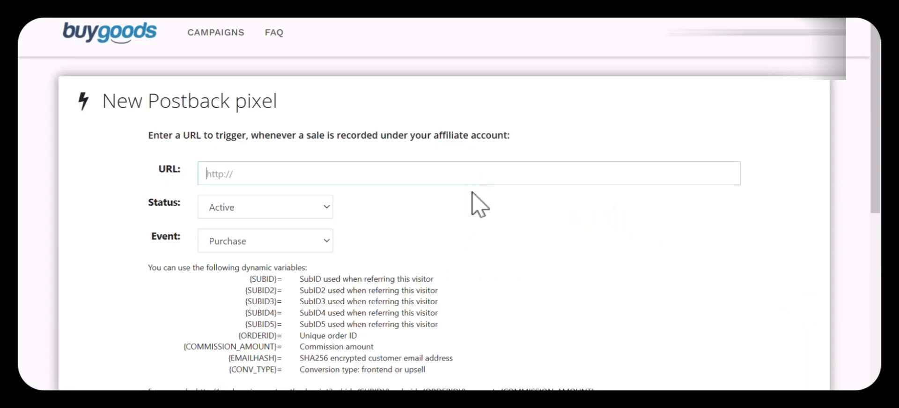
key("ctrl+v")
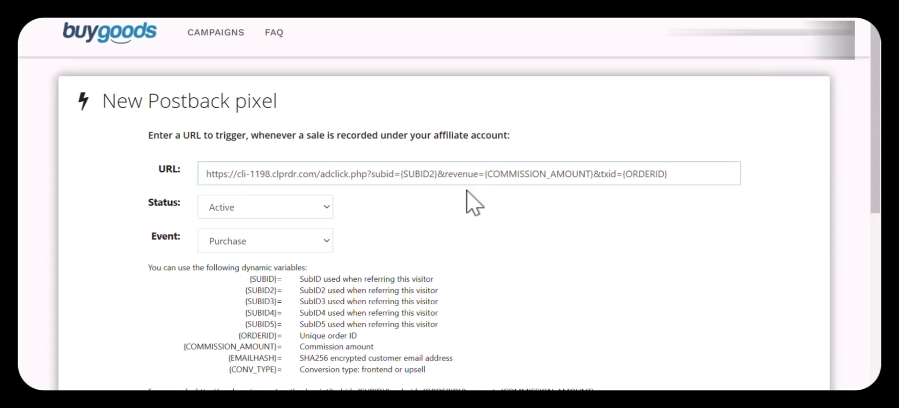
scroll(468, 192, "down", 1)
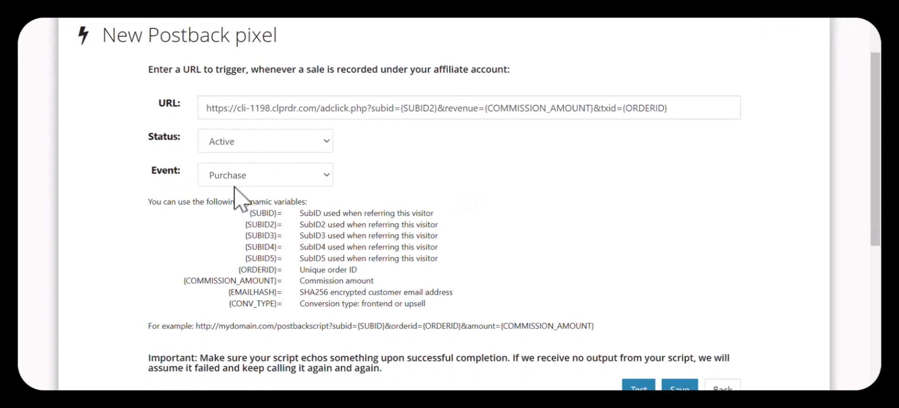
scroll(498, 216, "down", 1)
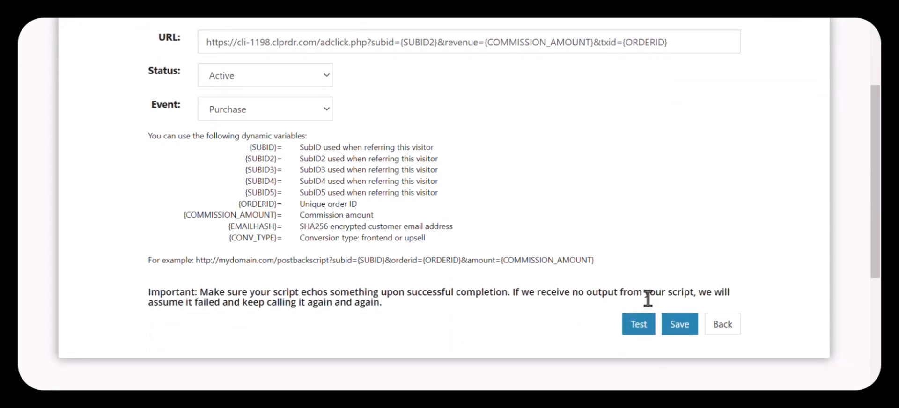
left_click(684, 328)
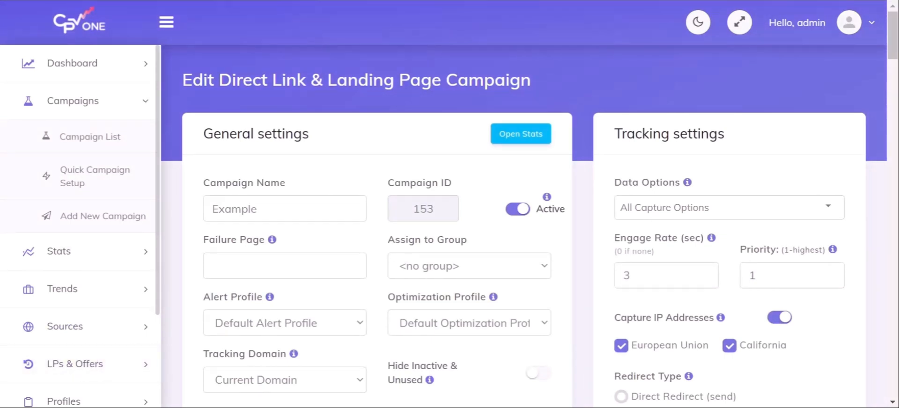
scroll(529, 225, "down", 8)
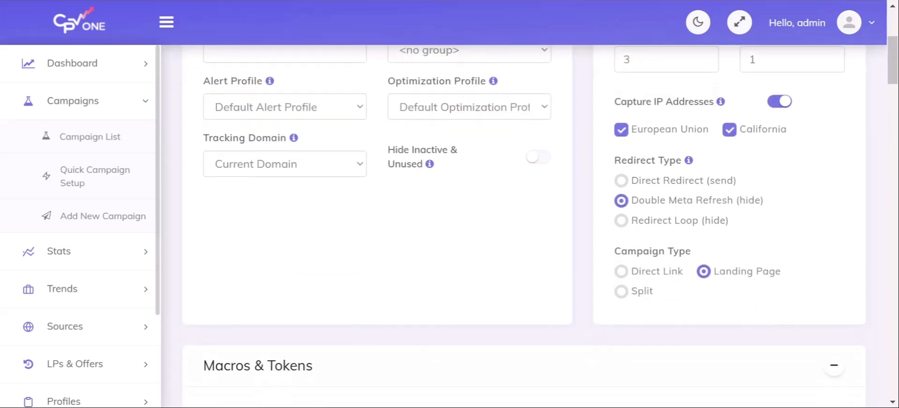
scroll(529, 225, "down", 10)
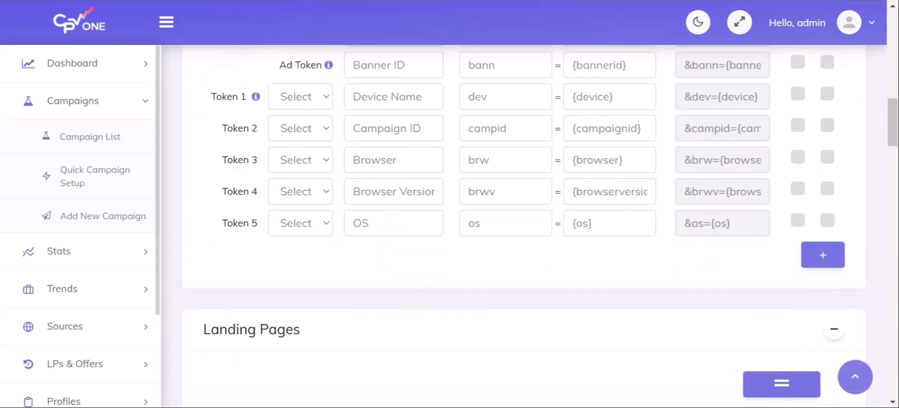
scroll(529, 224, "down", 10)
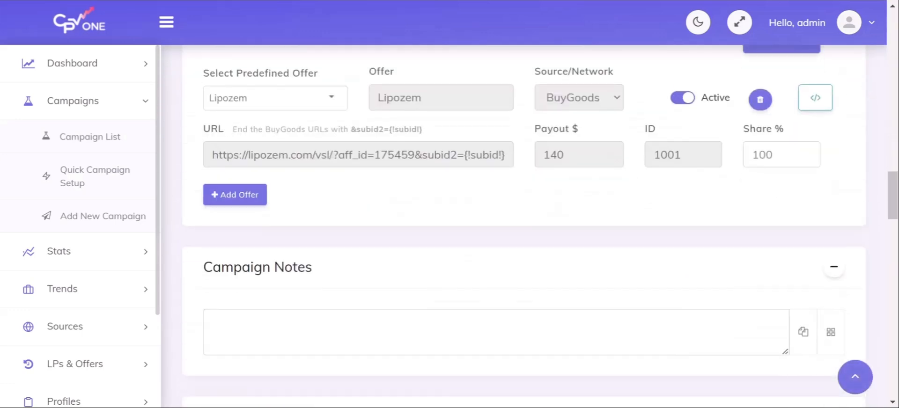
scroll(529, 225, "down", 6)
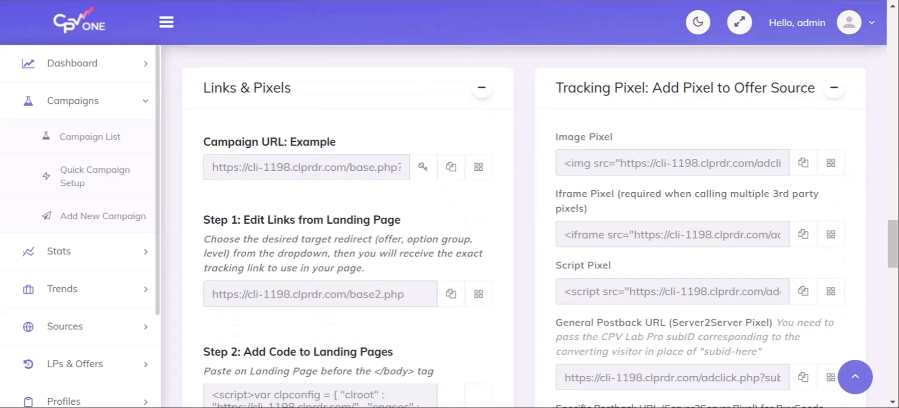
scroll(529, 225, "down", 2)
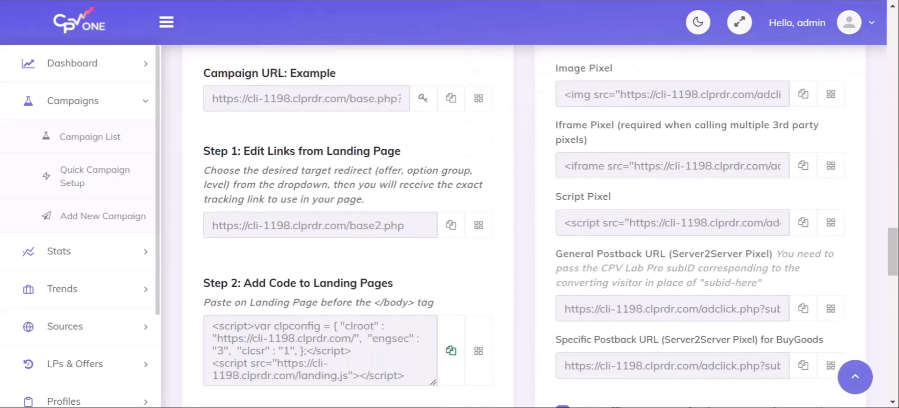
scroll(529, 224, "down", 2)
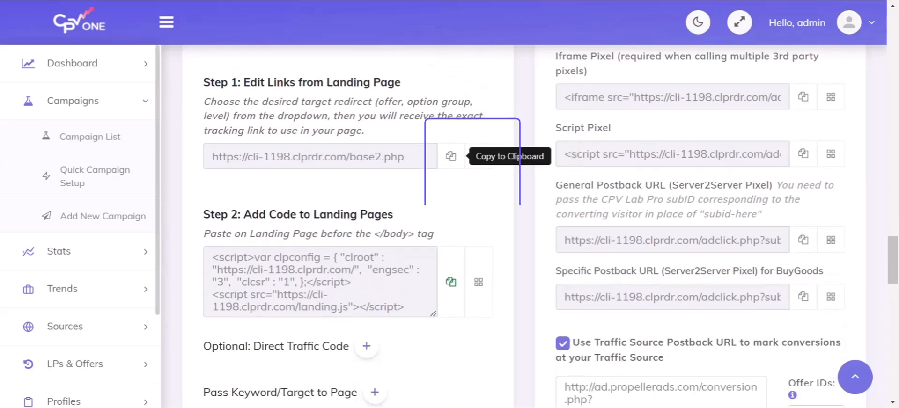
left_click(451, 156)
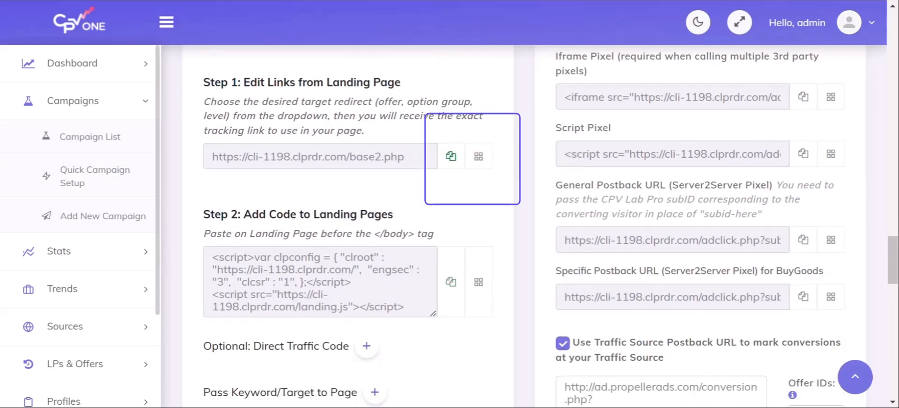
Switch to the landing page's HTML file and replace the # in the fitness image link's href with the copied link
key("alt+Tab")
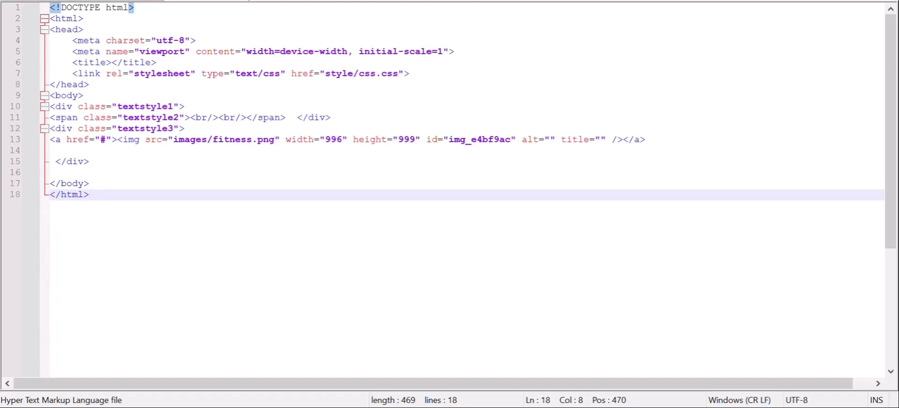
left_click_drag(107, 140, 101, 140)
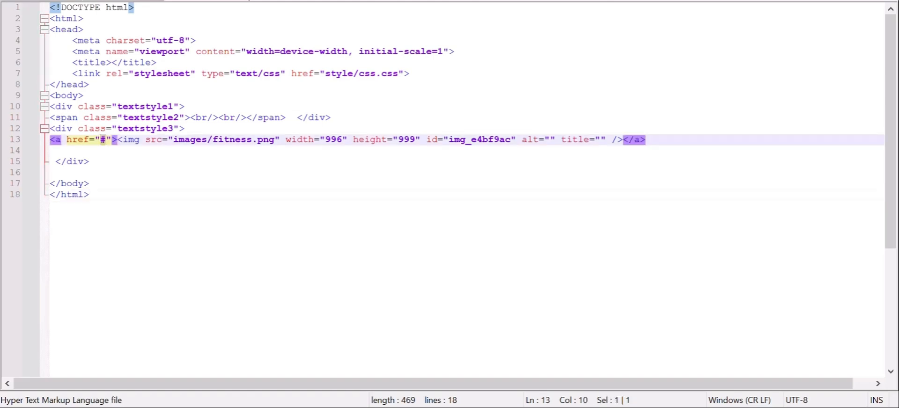
key("ctrl+v")
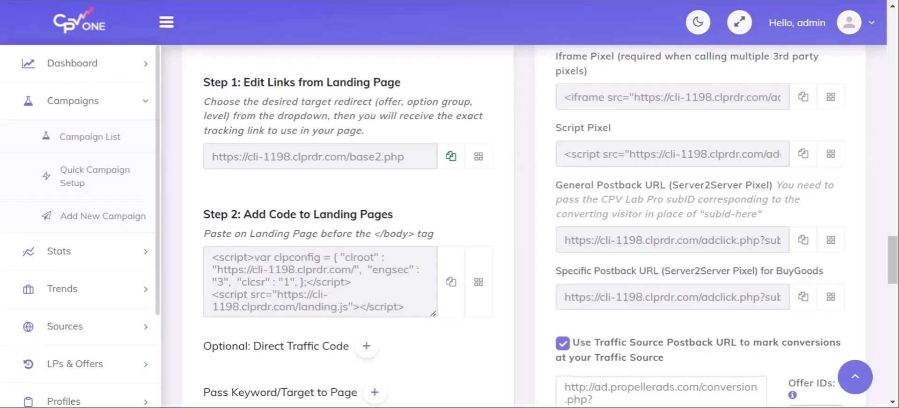
Copy the Step 2 landing page tracking script and insert it on the line above the closing body tag in the HTML file
left_click(450, 282)
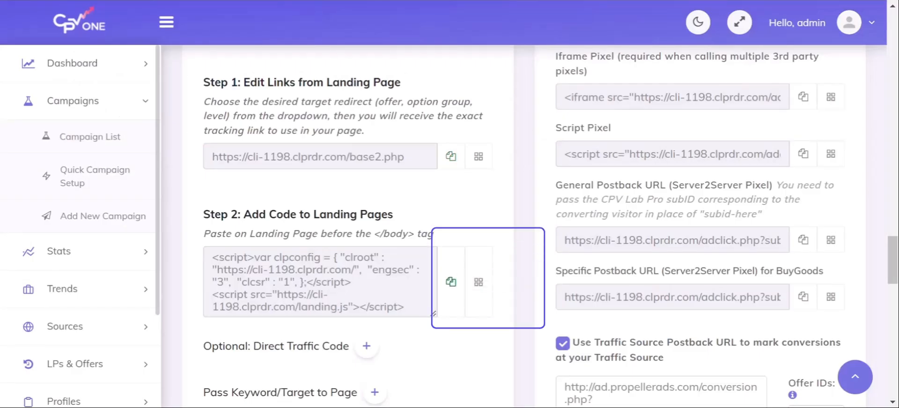
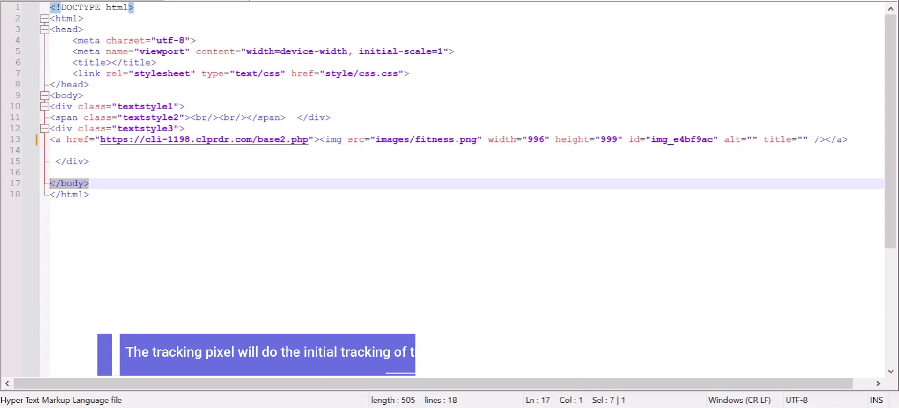
left_click(51, 173)
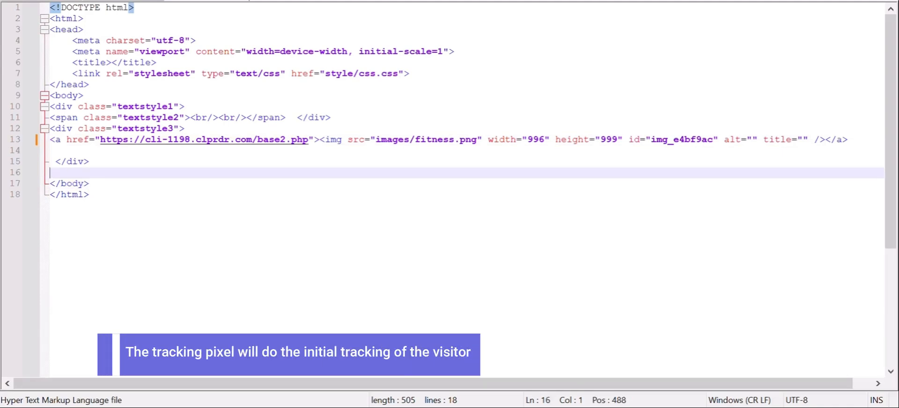
type("<script>var clpconfig = { \"clroot\" : \"https://cli-1198.clprdr.com/\",  \"engsec\" : \"3\",  \"clcsr\" : \"1\", };</script> <script src=\"https://cli-1198.clprdr.com/landing.js\"></script>")
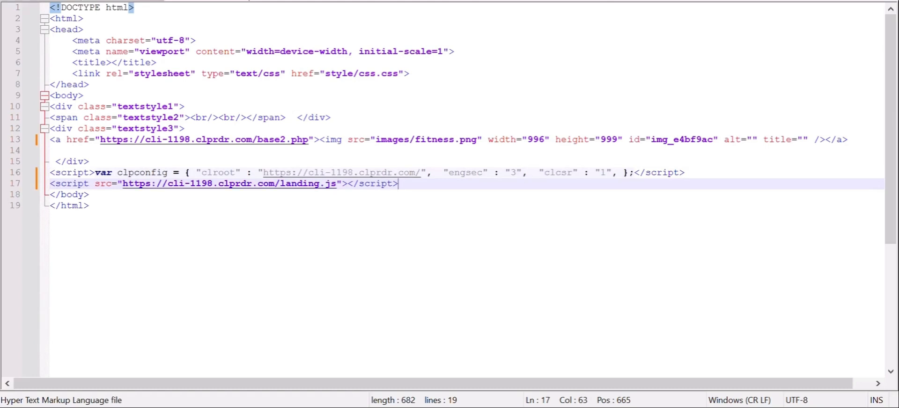
Switch back to CPV One and copy the campaign URL of the Example campaign
key("alt+Tab")
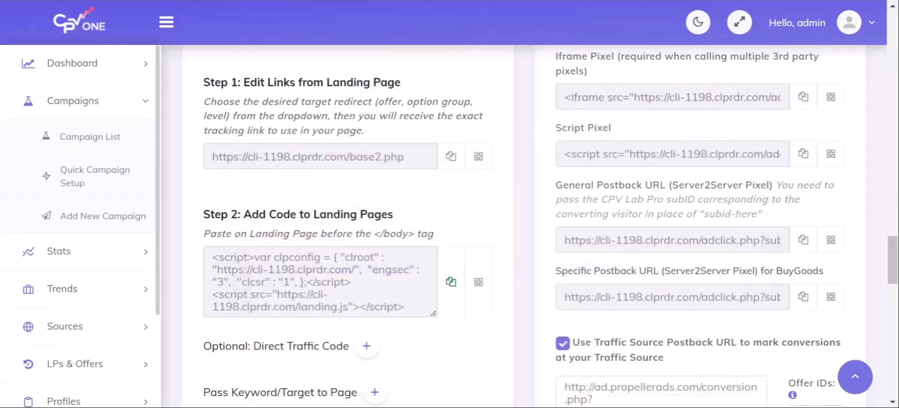
scroll(478, 225, "up", 2)
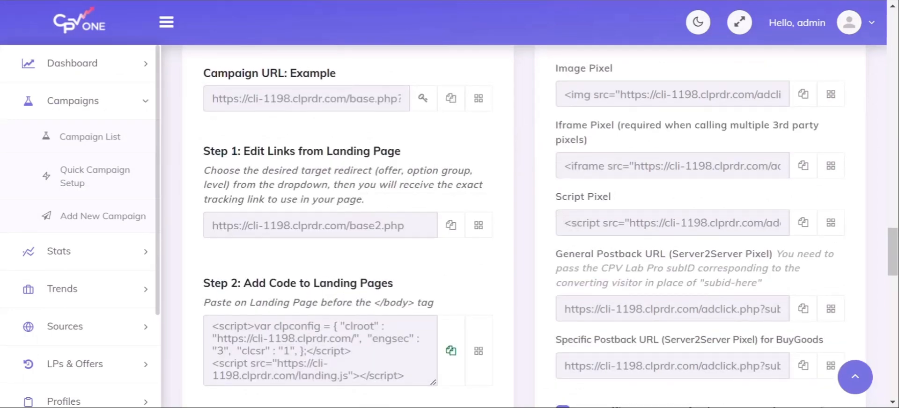
left_click(451, 98)
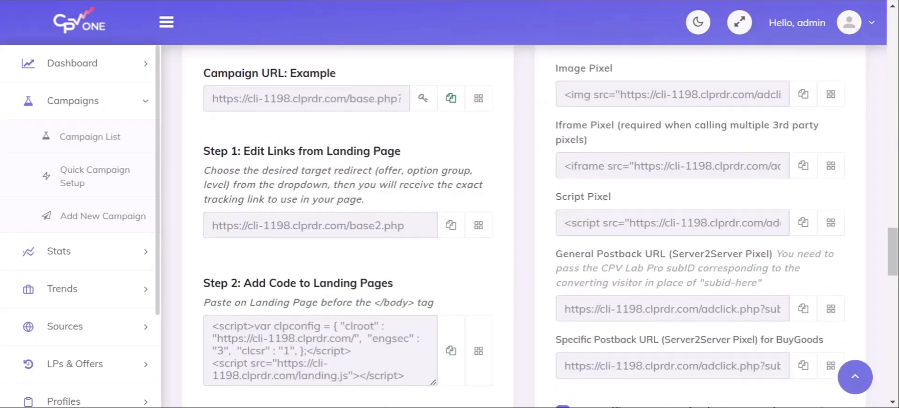